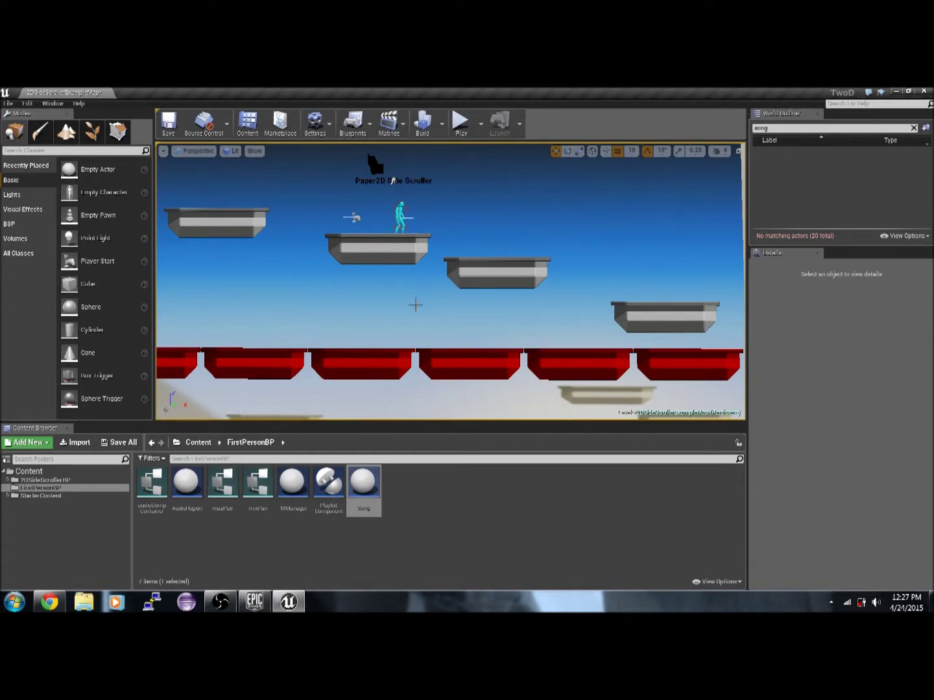
Place an MManager music manager actor in the level near the lower-left red platforms.
{"action": "left_click", "coordinate": [302, 482]}
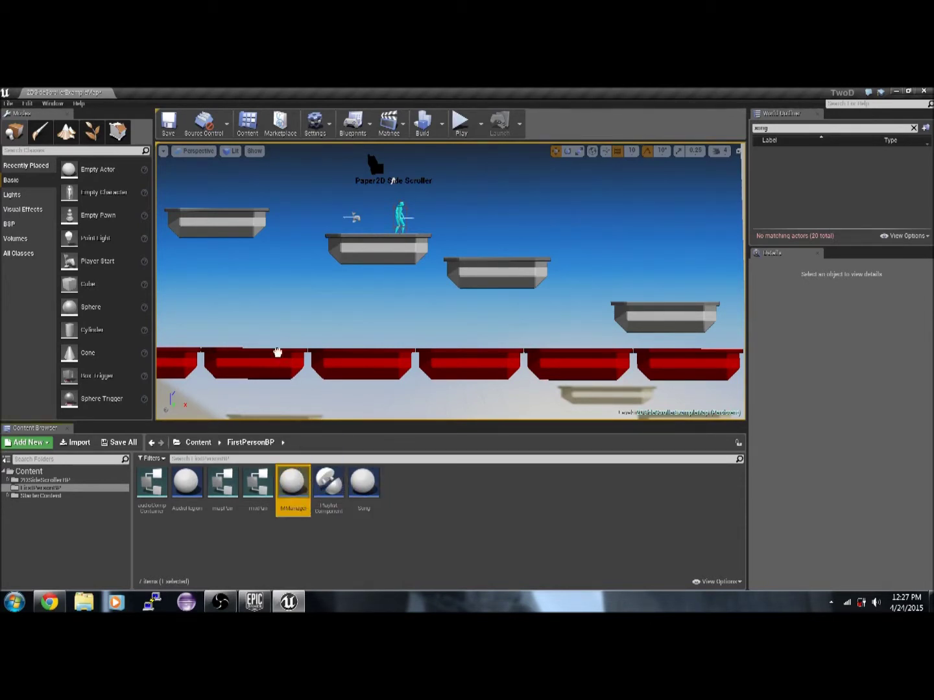
{"action": "left_click_drag", "start_coordinate": [234, 385], "coordinate": [223, 389]}
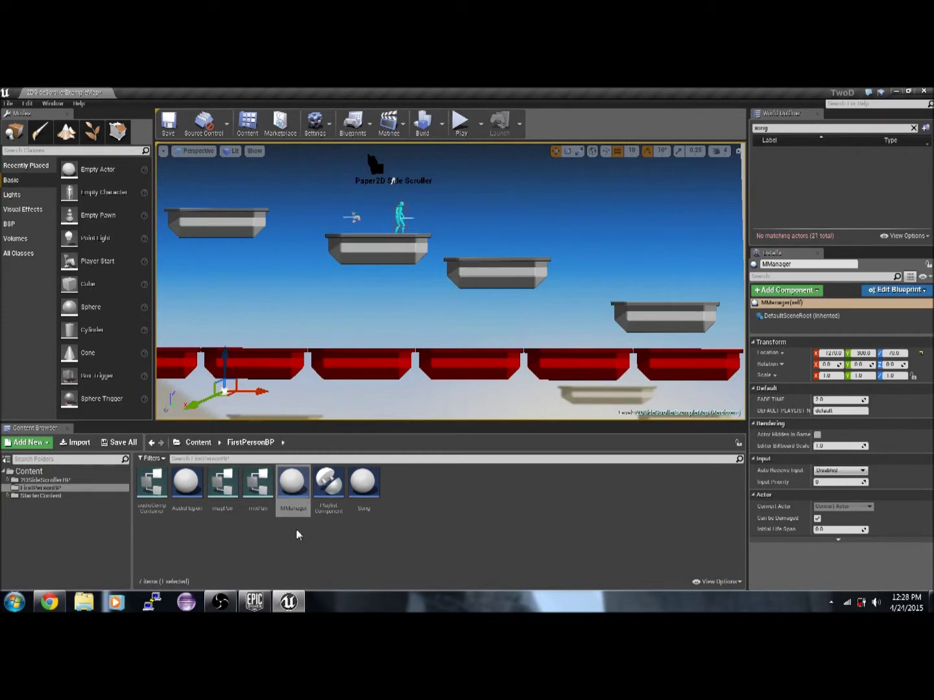
Place an AudioRegion at Location Y 0 with Scale X and Z of 10.
{"action": "left_click", "coordinate": [197, 495]}
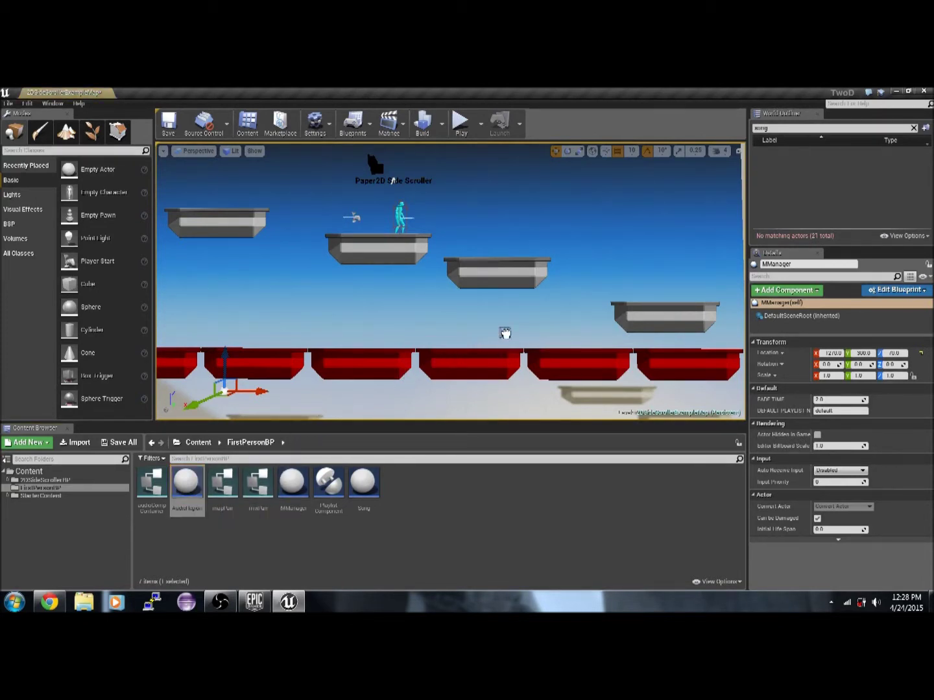
{"action": "left_click_drag", "start_coordinate": [197, 494], "coordinate": [481, 337]}
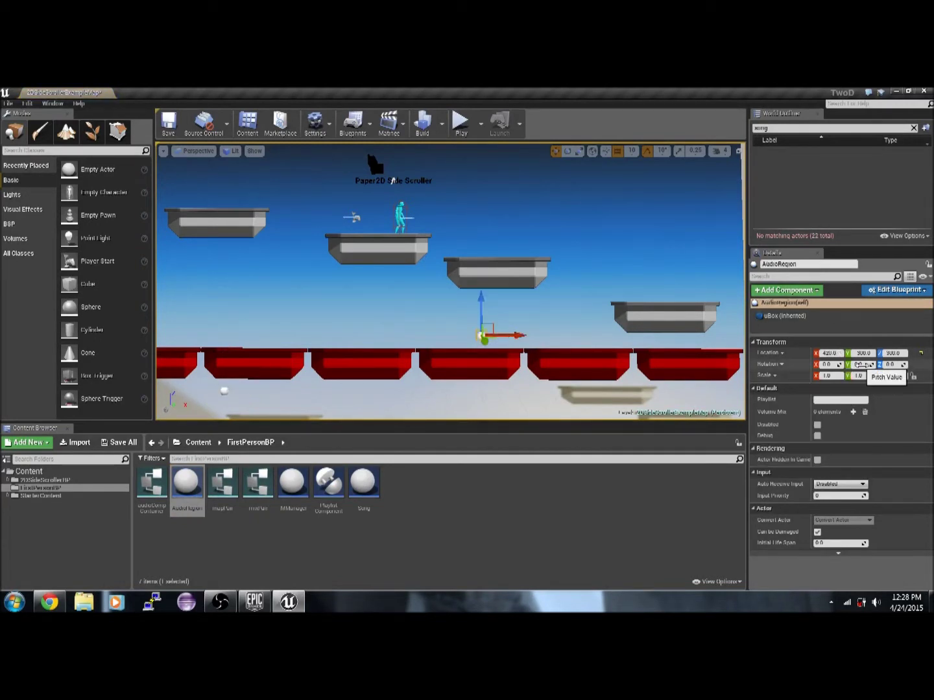
{"action": "left_click", "coordinate": [866, 354]}
{"action": "type", "text": "0"}
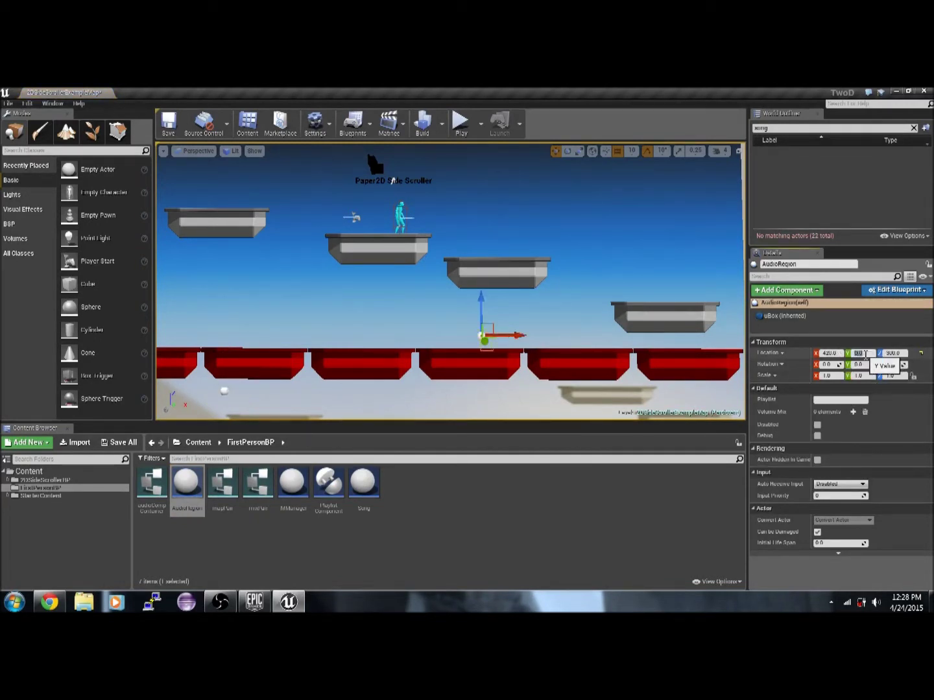
{"action": "key", "text": "Return"}
{"action": "left_click", "coordinate": [834, 378]}
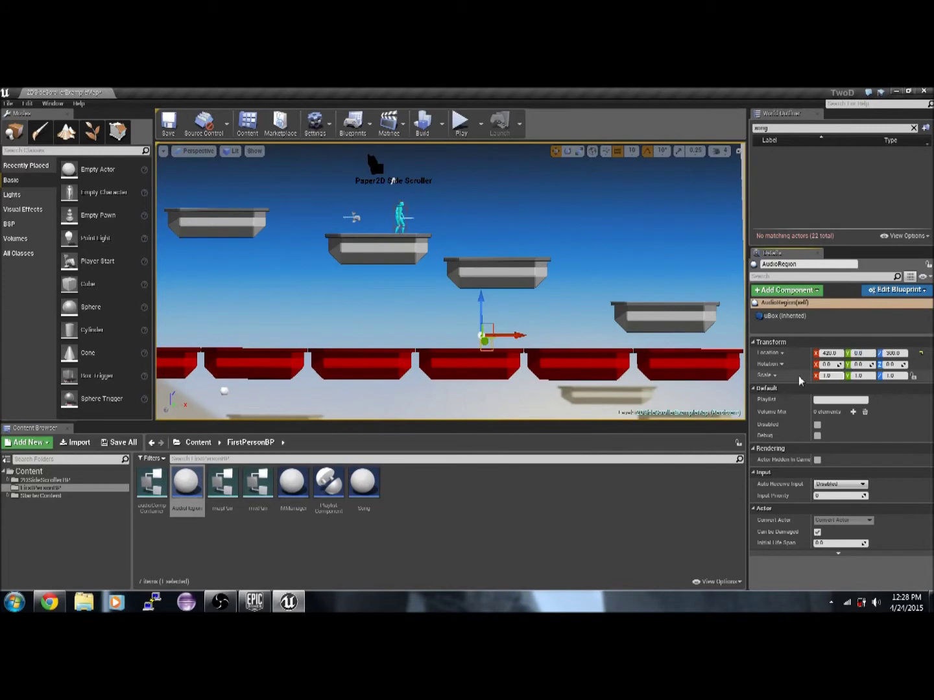
{"action": "left_click", "coordinate": [841, 378]}
{"action": "type", "text": "1"}
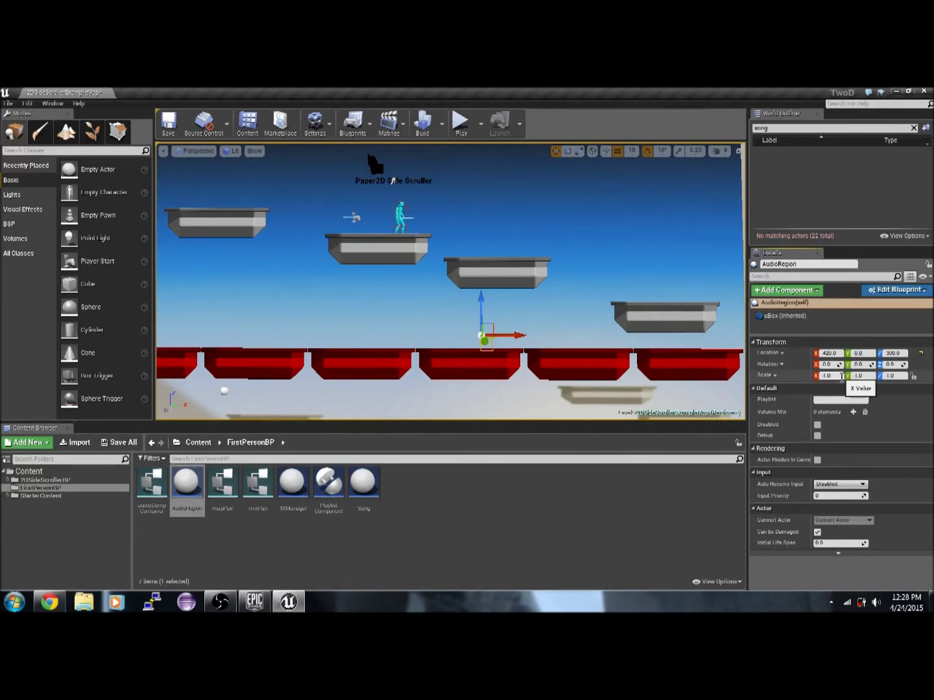
{"action": "type", "text": "0"}
{"action": "key", "text": "Return"}
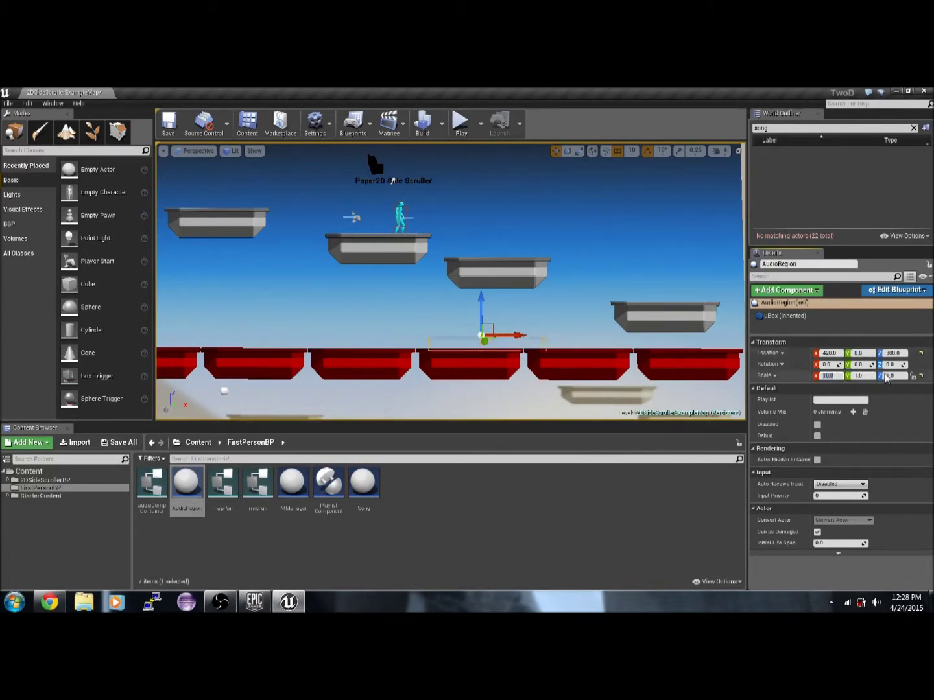
{"action": "left_click", "coordinate": [888, 378]}
{"action": "type", "text": "10"}
{"action": "key", "text": "Return"}
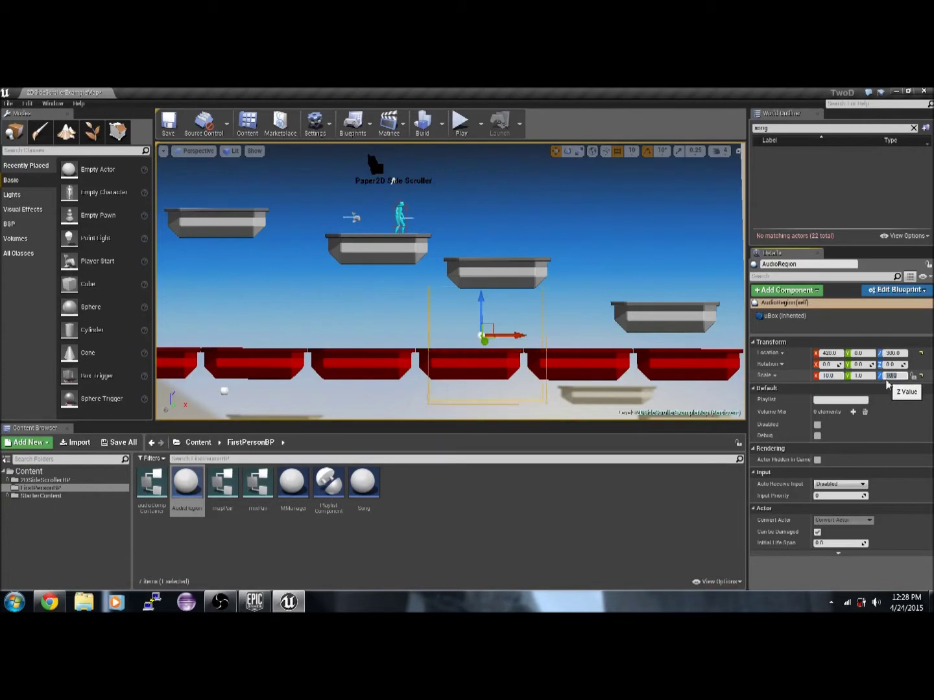
Move the AudioRegion up and left over the platforms and begin entering its playlist.
{"action": "left_click_drag", "start_coordinate": [485, 311], "coordinate": [485, 272]}
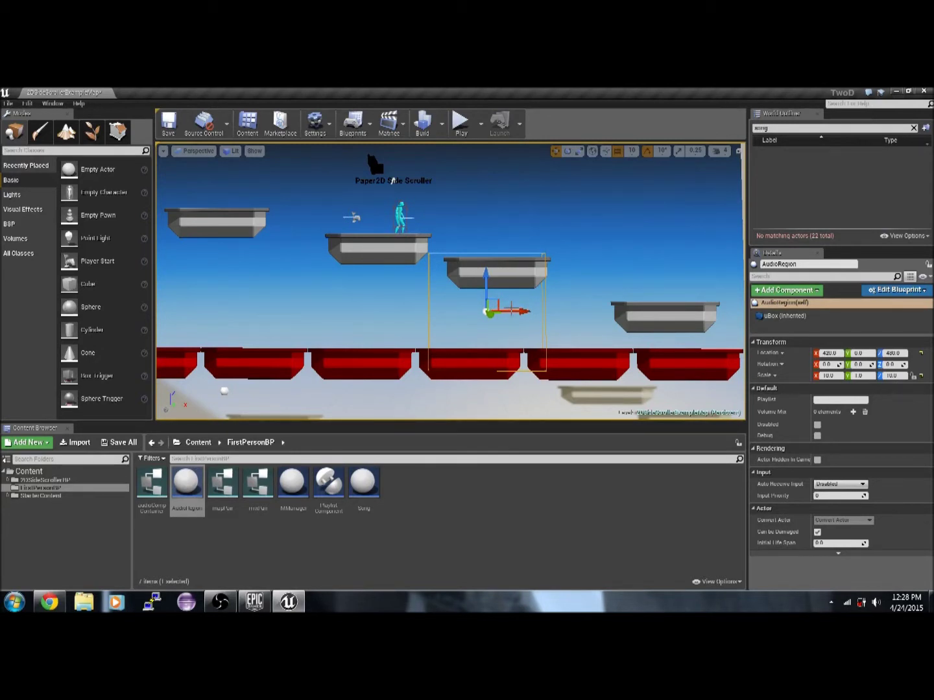
{"action": "mouse_move", "coordinate": [512, 309]}
{"action": "left_mouse_down"}
{"action": "mouse_move", "coordinate": [521, 327]}
{"action": "mouse_move", "coordinate": [461, 325]}
{"action": "left_mouse_up"}
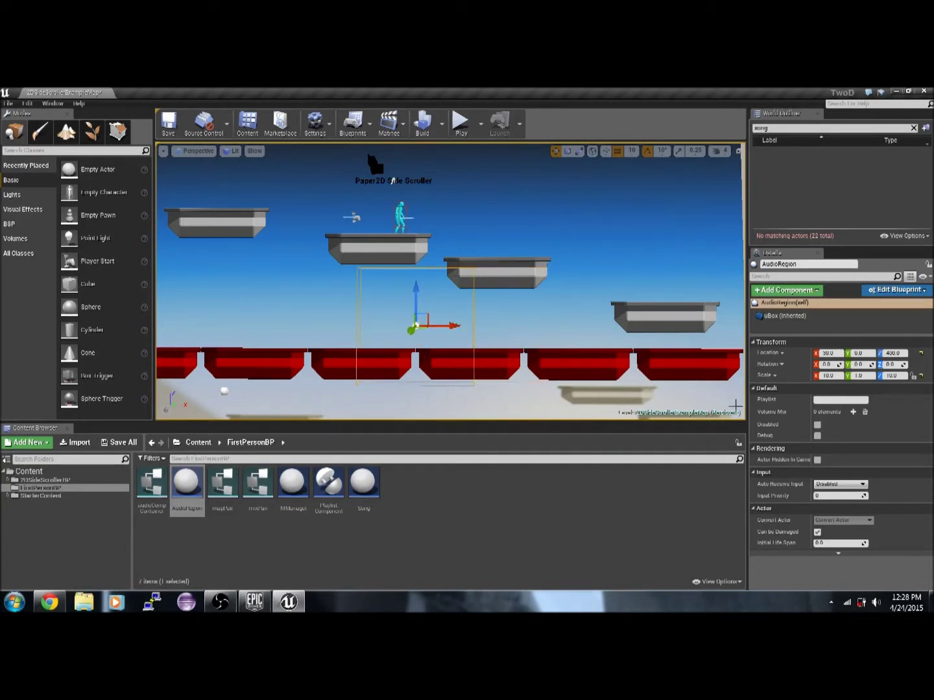
{"action": "left_click", "coordinate": [817, 400]}
Place a Song actor, set its playlist name, and add an Audio component playing Starter_Music01.
{"action": "left_click", "coordinate": [356, 481]}
{"action": "left_click_drag", "start_coordinate": [357, 480], "coordinate": [255, 396]}
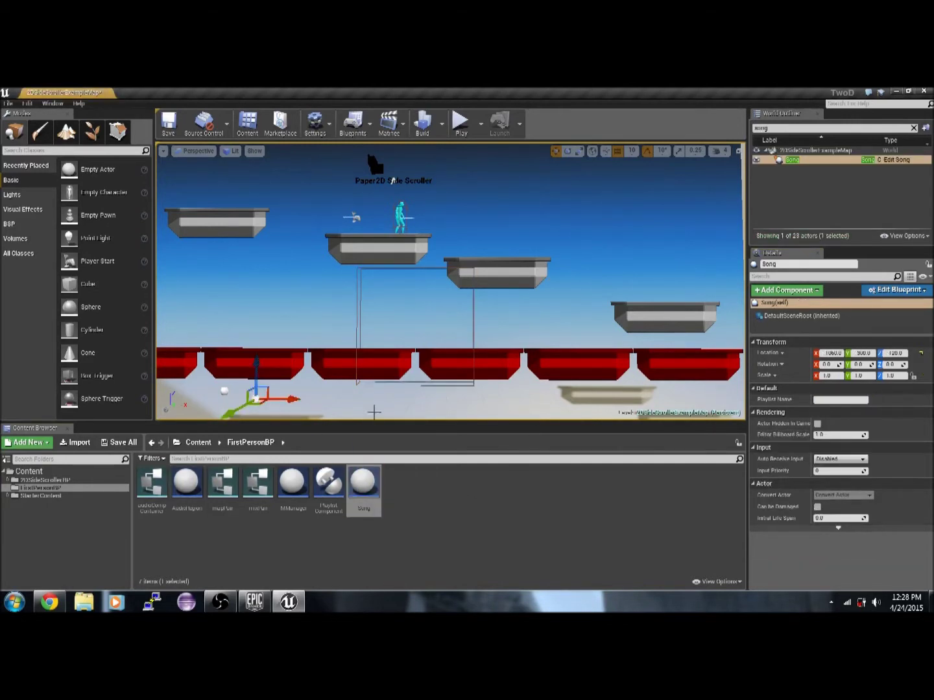
{"action": "left_click", "coordinate": [840, 399]}
{"action": "type", "text": "Old"}
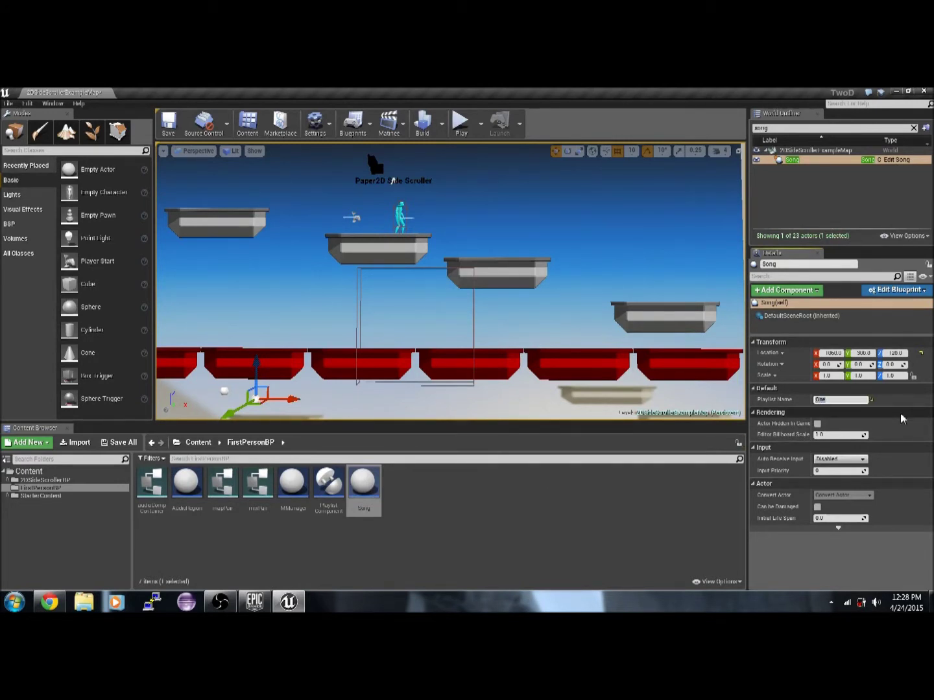
{"action": "left_click", "coordinate": [812, 294]}
{"action": "left_click", "coordinate": [795, 349]}
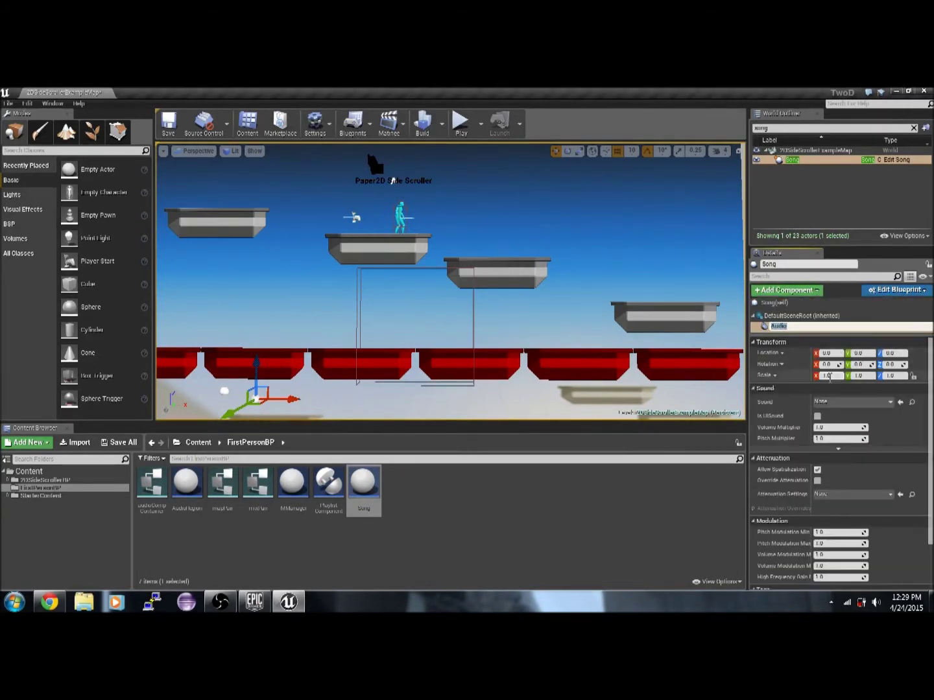
{"action": "left_click", "coordinate": [844, 406]}
{"action": "scroll", "coordinate": [874, 319], "scroll_direction": "down", "scroll_amount": 2}
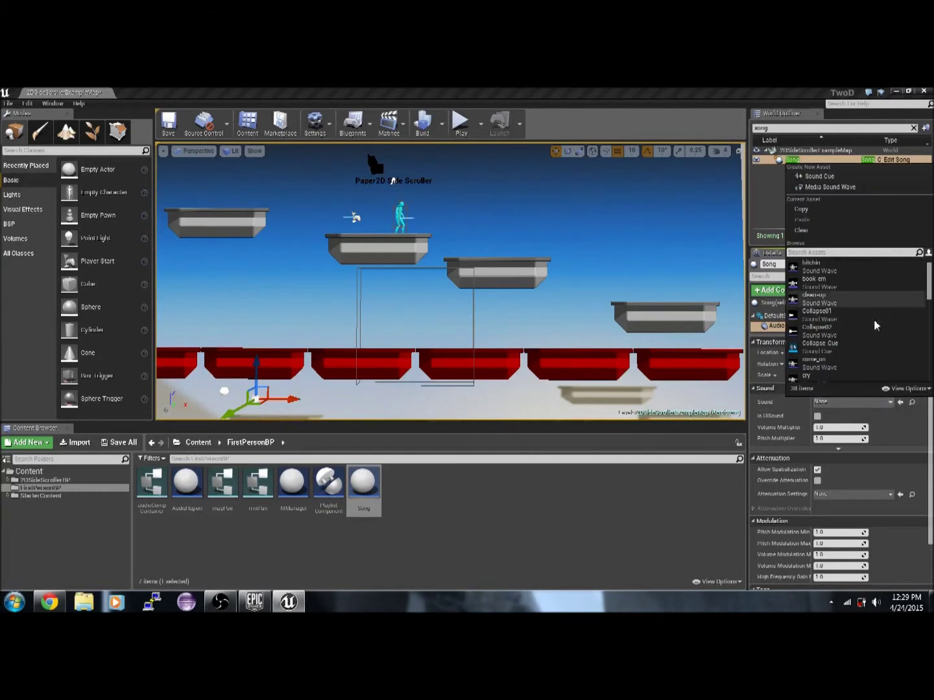
{"action": "scroll", "coordinate": [872, 319], "scroll_direction": "down", "scroll_amount": 2}
{"action": "scroll", "coordinate": [874, 318], "scroll_direction": "down", "scroll_amount": 2}
{"action": "scroll", "coordinate": [873, 319], "scroll_direction": "down", "scroll_amount": 2}
{"action": "scroll", "coordinate": [873, 319], "scroll_direction": "down", "scroll_amount": 2}
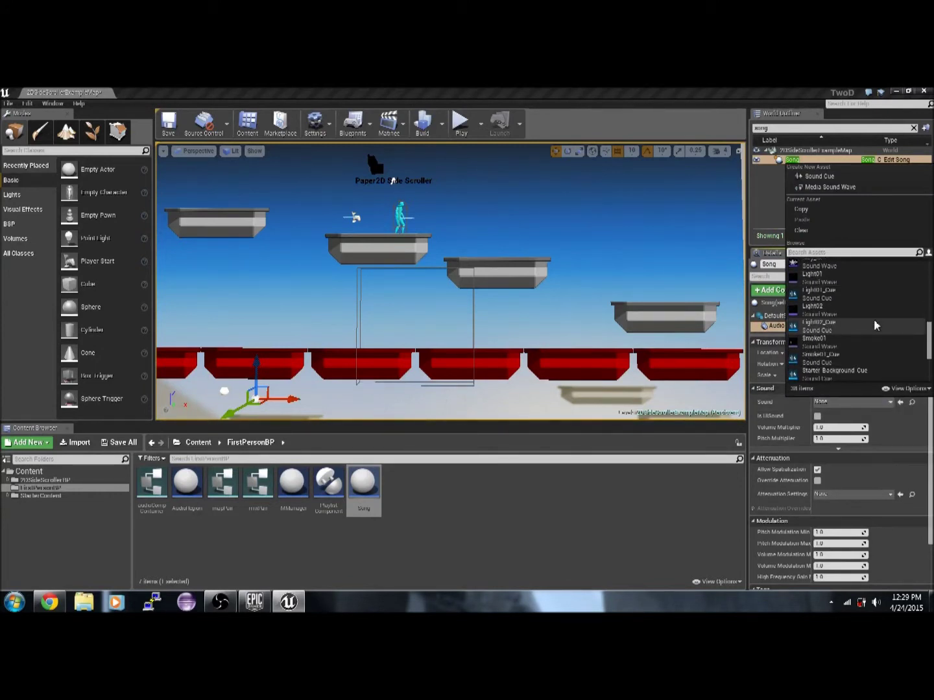
{"action": "scroll", "coordinate": [870, 319], "scroll_direction": "down", "scroll_amount": 2}
{"action": "scroll", "coordinate": [869, 319], "scroll_direction": "down", "scroll_amount": 1}
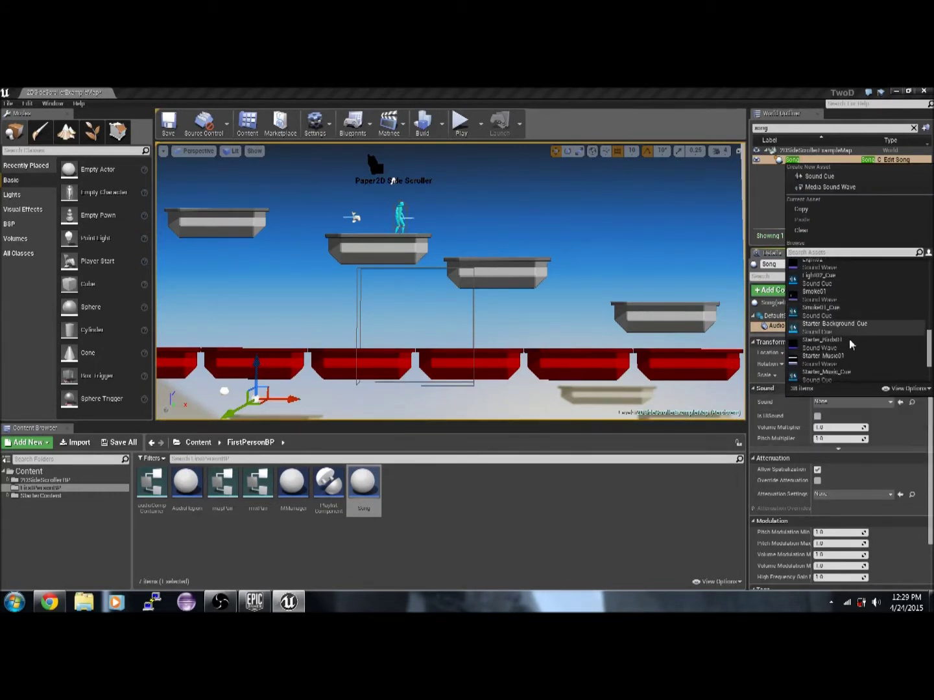
{"action": "left_click", "coordinate": [823, 356]}
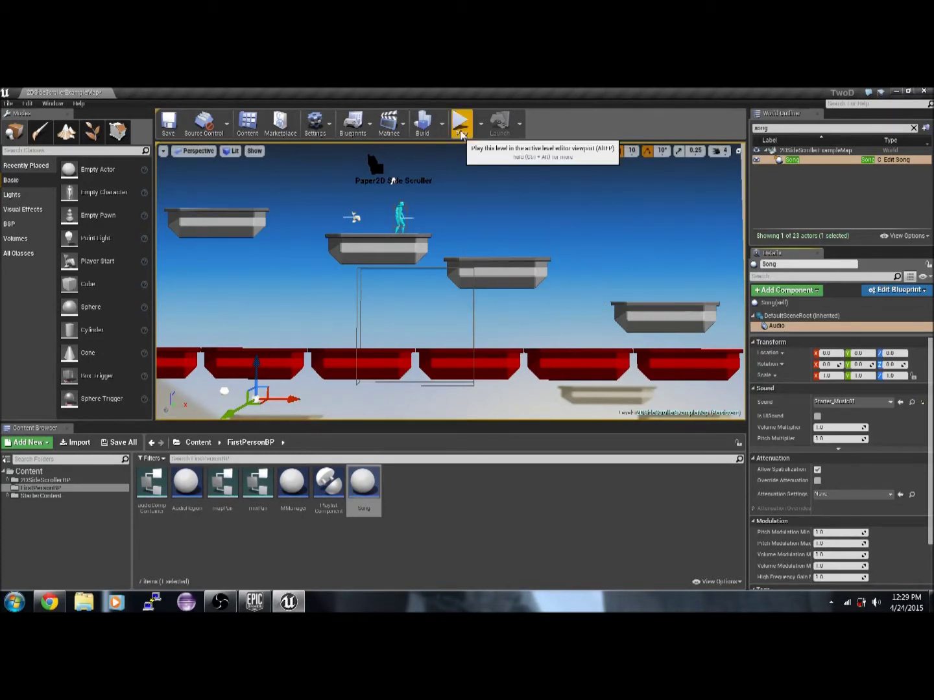
{"action": "left_click", "coordinate": [461, 125]}
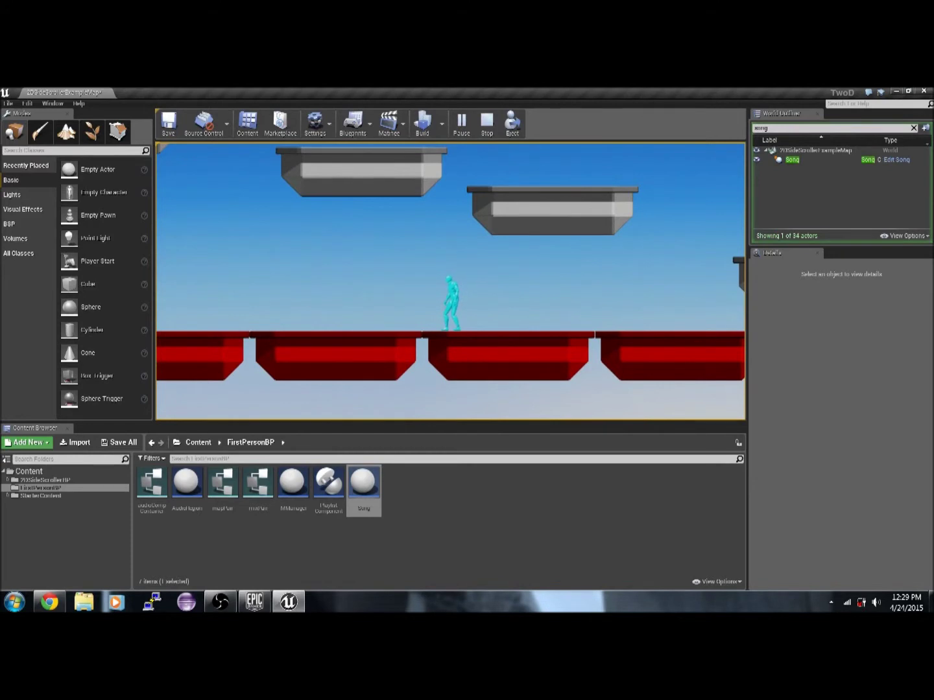
{"action": "key", "text": "d"}
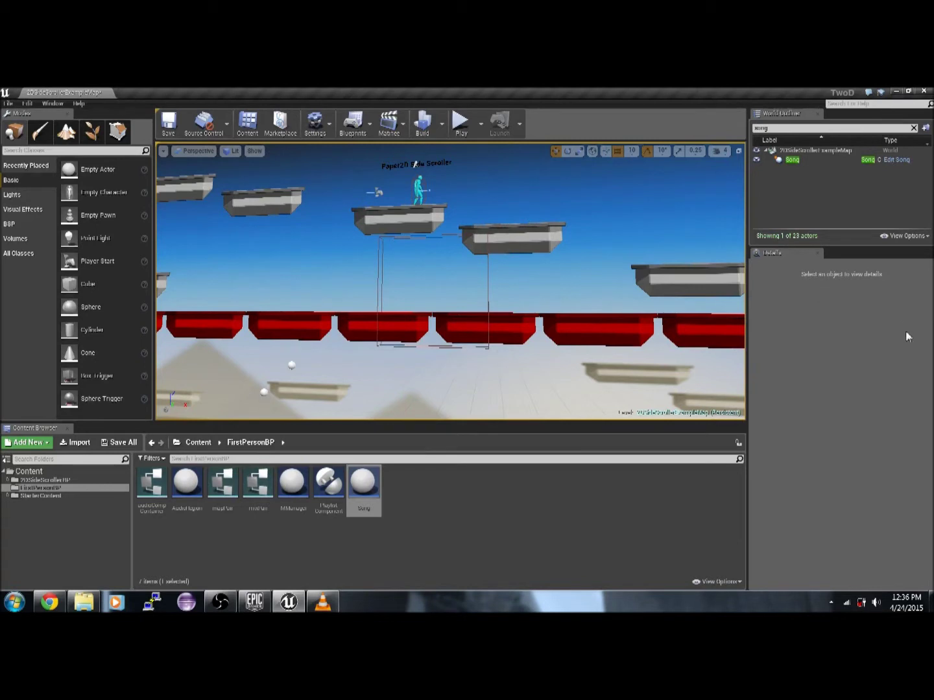
Select the MManager actor to show its 'default' playlist and 7.0 fade time.
{"action": "left_click", "coordinate": [264, 393]}
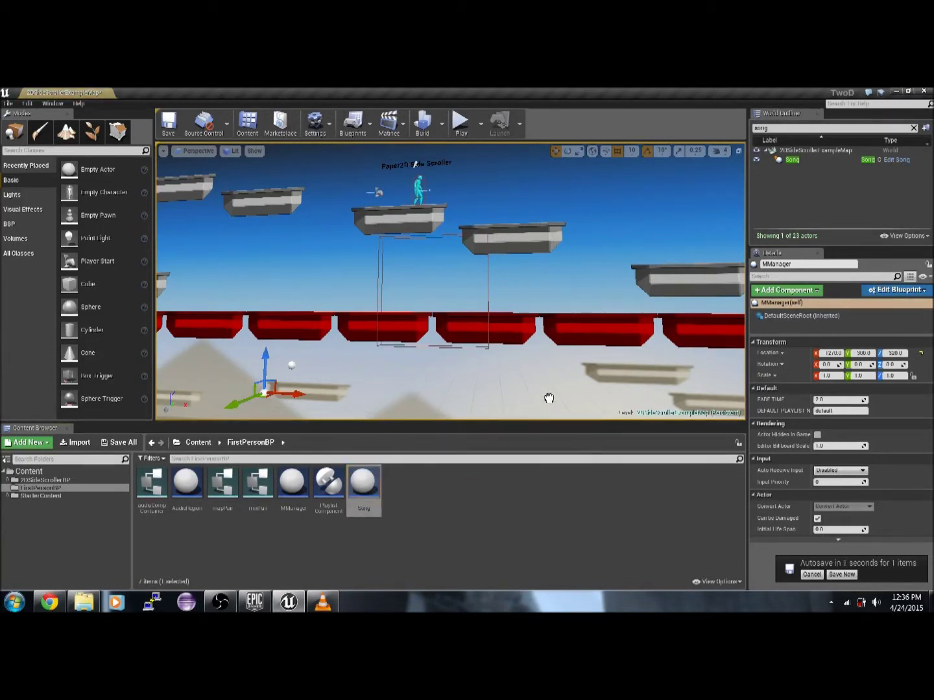
Place a second Song actor with the playlist name 'default'.
{"action": "left_click_drag", "start_coordinate": [364, 484], "coordinate": [547, 397]}
{"action": "left_click", "coordinate": [834, 400]}
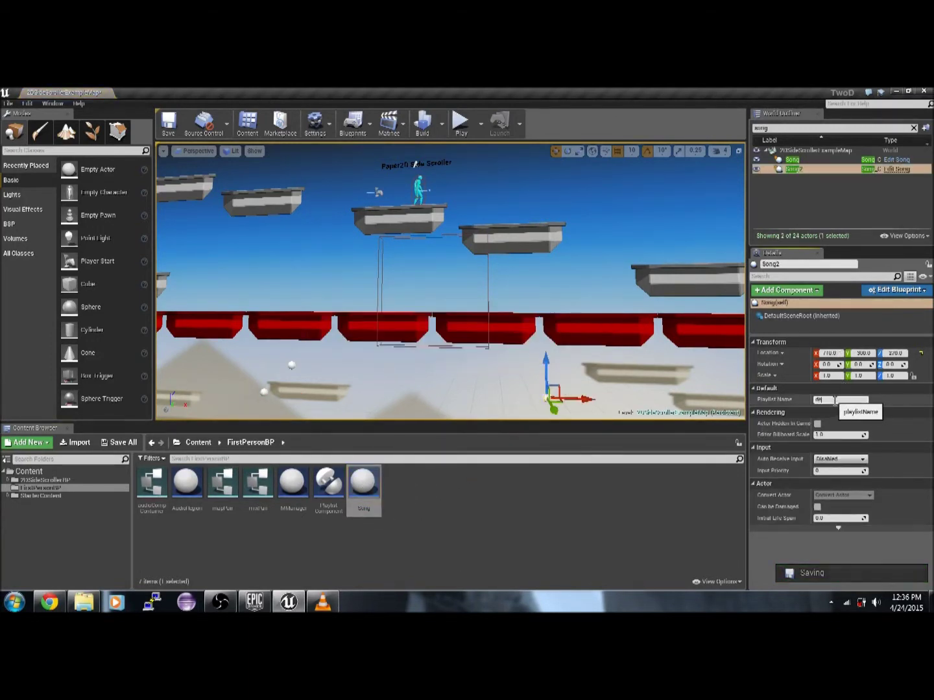
{"action": "type", "text": "default"}
{"action": "key", "text": "Return"}
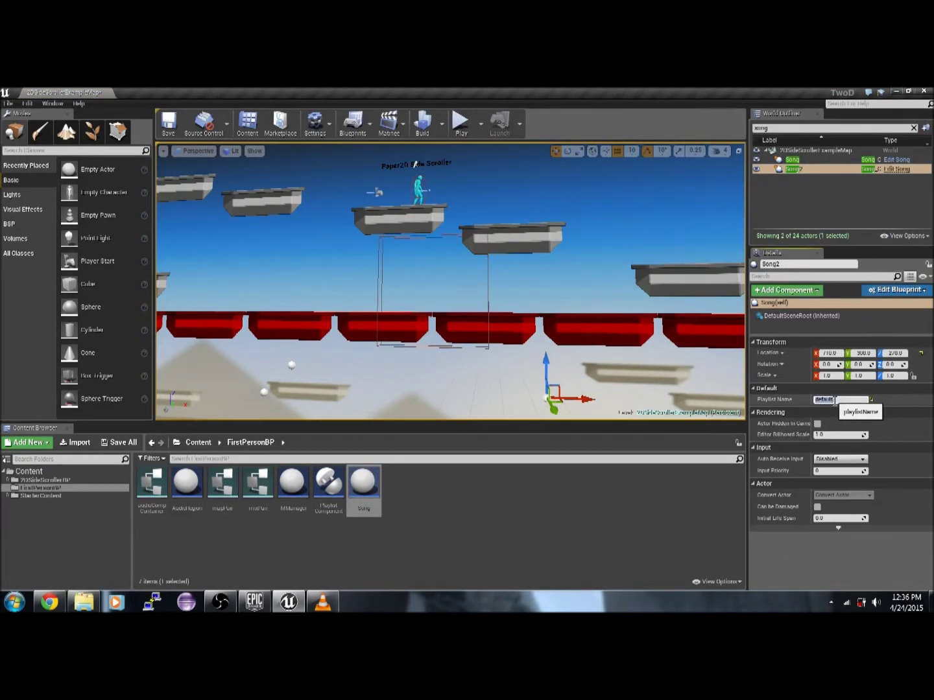
Give Song2 an Audio component using Starter_Birds01, then playtest the level.
{"action": "left_click", "coordinate": [801, 292]}
{"action": "left_click", "coordinate": [788, 343]}
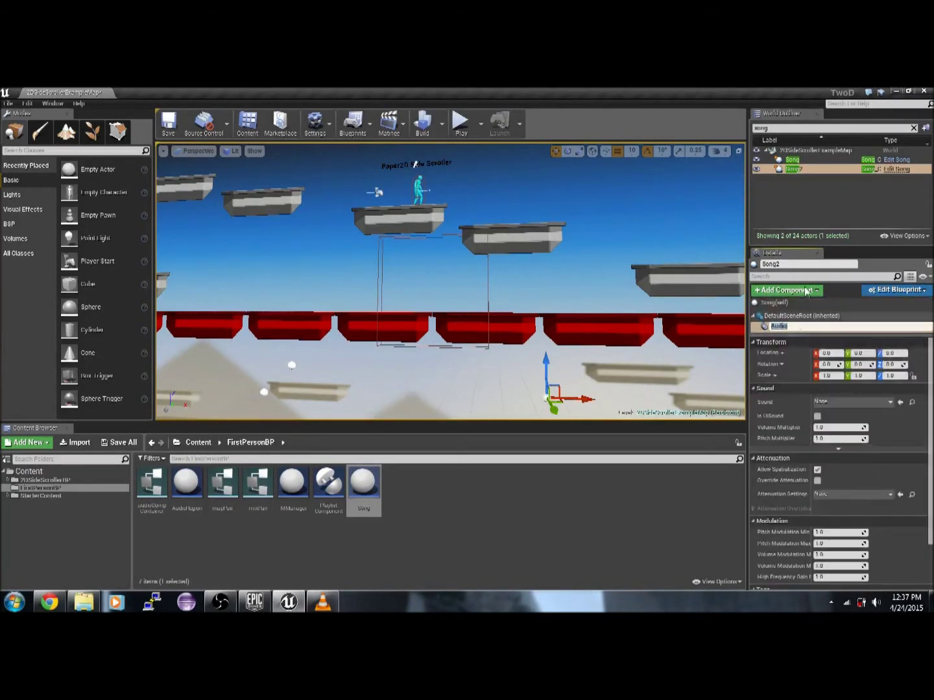
{"action": "left_click", "coordinate": [860, 402]}
{"action": "scroll", "coordinate": [850, 305], "scroll_direction": "down", "scroll_amount": 3}
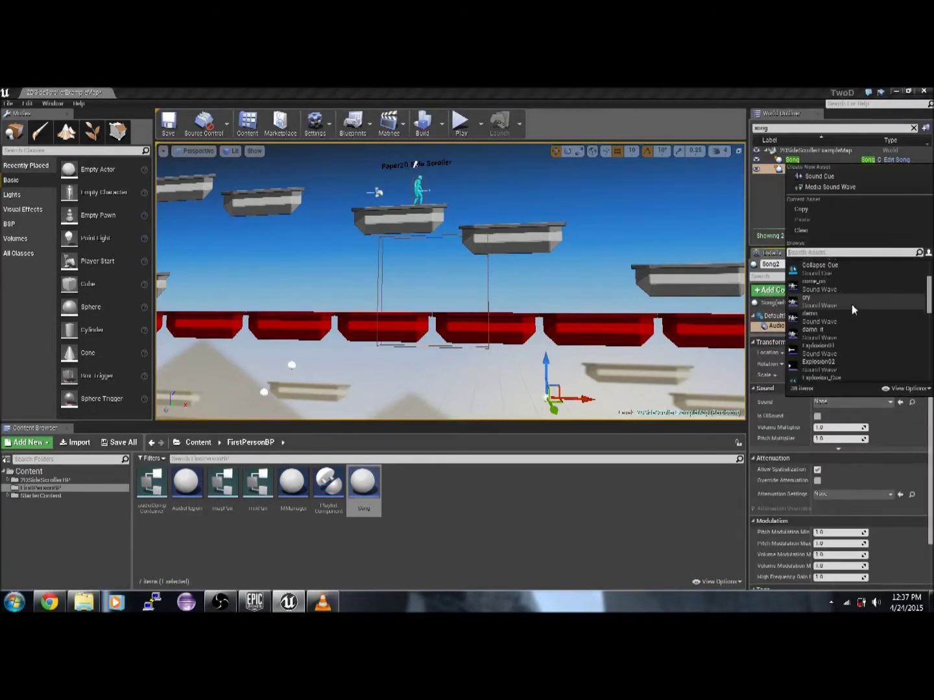
{"action": "scroll", "coordinate": [851, 304], "scroll_direction": "down", "scroll_amount": 2}
{"action": "scroll", "coordinate": [852, 304], "scroll_direction": "down", "scroll_amount": 2}
{"action": "scroll", "coordinate": [852, 304], "scroll_direction": "down", "scroll_amount": 2}
{"action": "scroll", "coordinate": [851, 304], "scroll_direction": "down", "scroll_amount": 2}
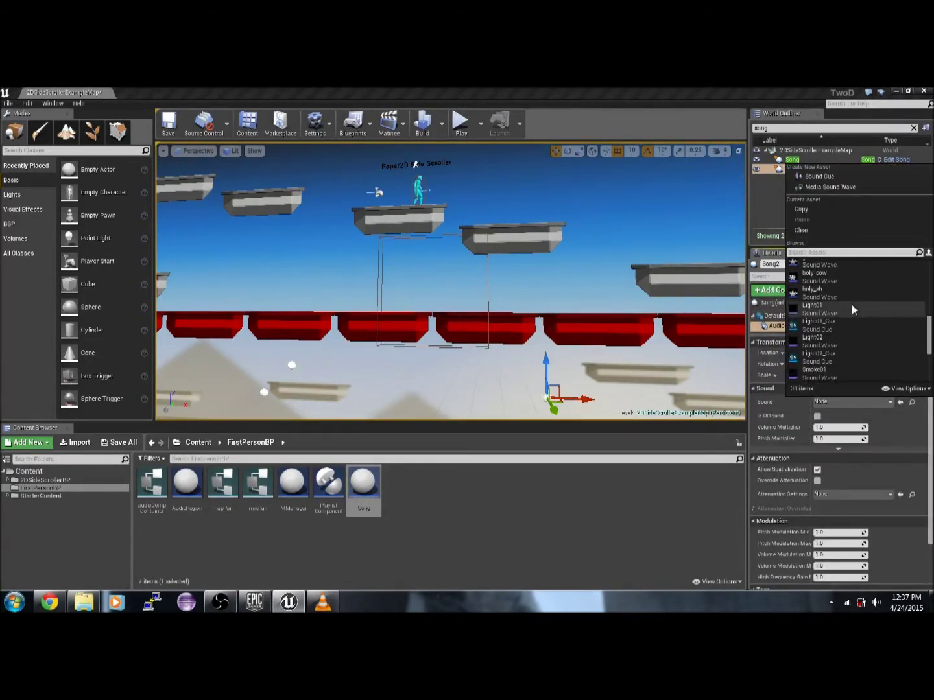
{"action": "scroll", "coordinate": [851, 304], "scroll_direction": "down", "scroll_amount": 2}
{"action": "scroll", "coordinate": [851, 310], "scroll_direction": "down", "scroll_amount": 2}
{"action": "left_click", "coordinate": [851, 310]}
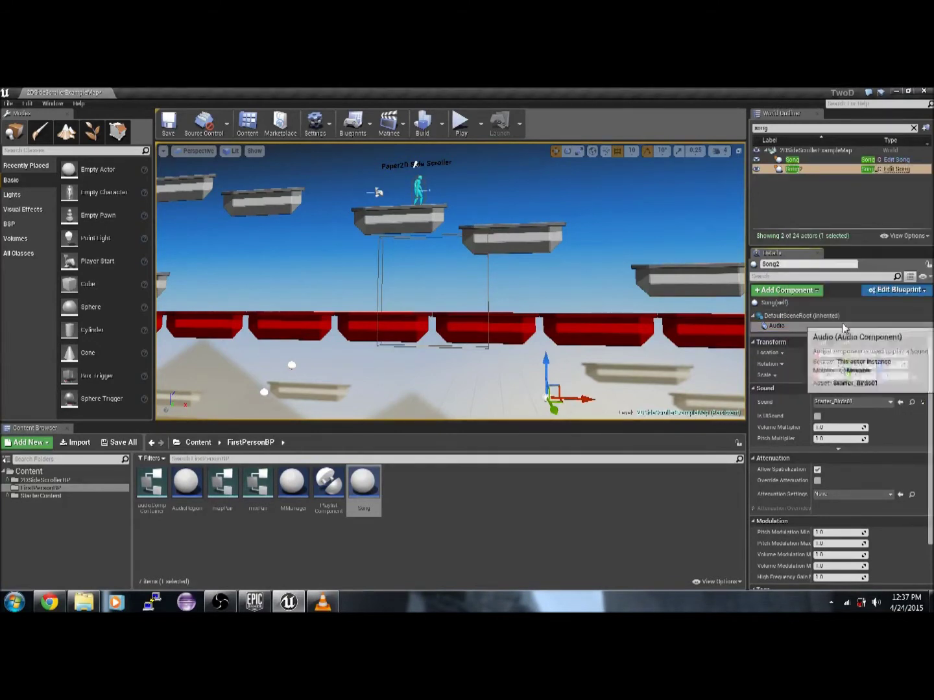
{"action": "left_click", "coordinate": [461, 125]}
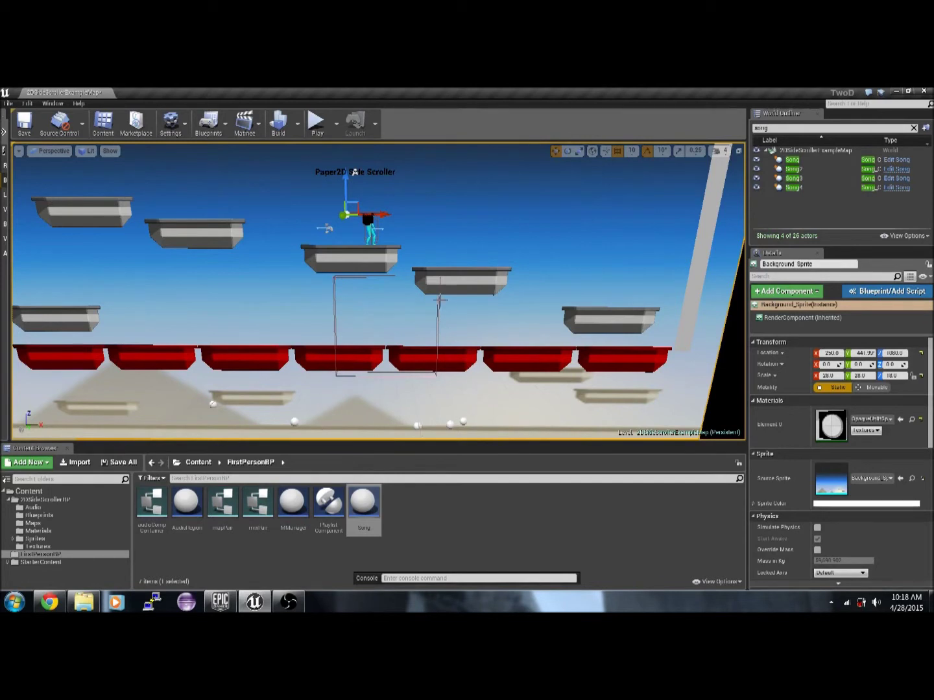
{"action": "left_click", "coordinate": [464, 423]}
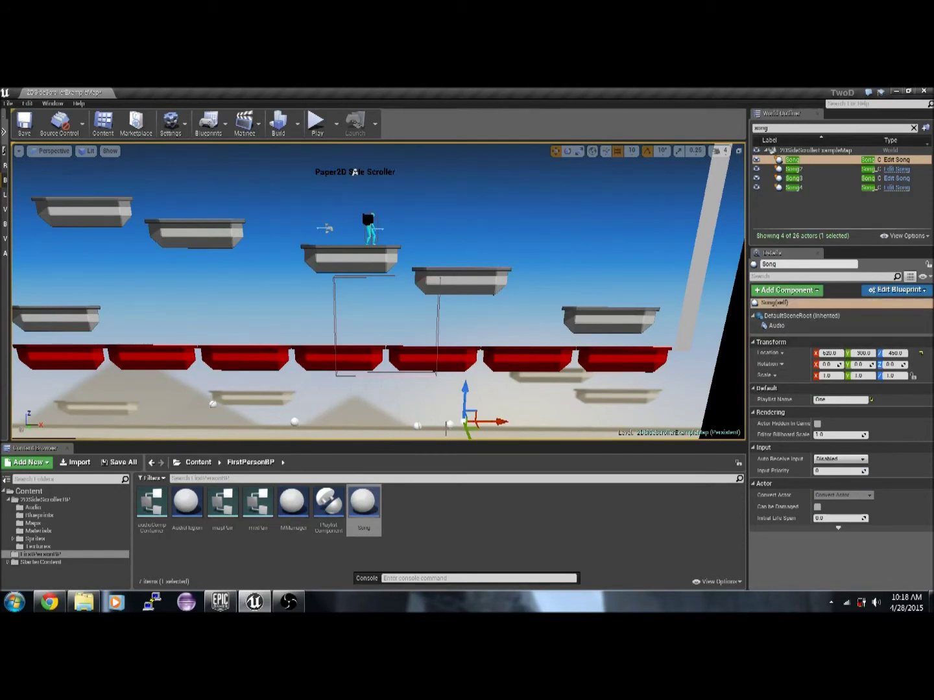
{"action": "left_click", "coordinate": [451, 423]}
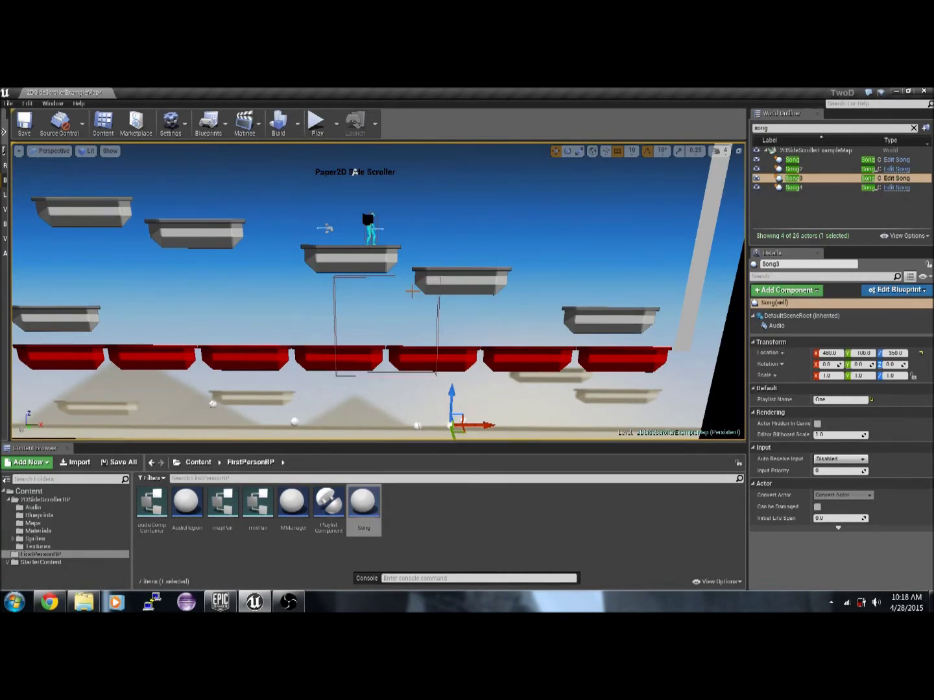
{"action": "left_click", "coordinate": [394, 279]}
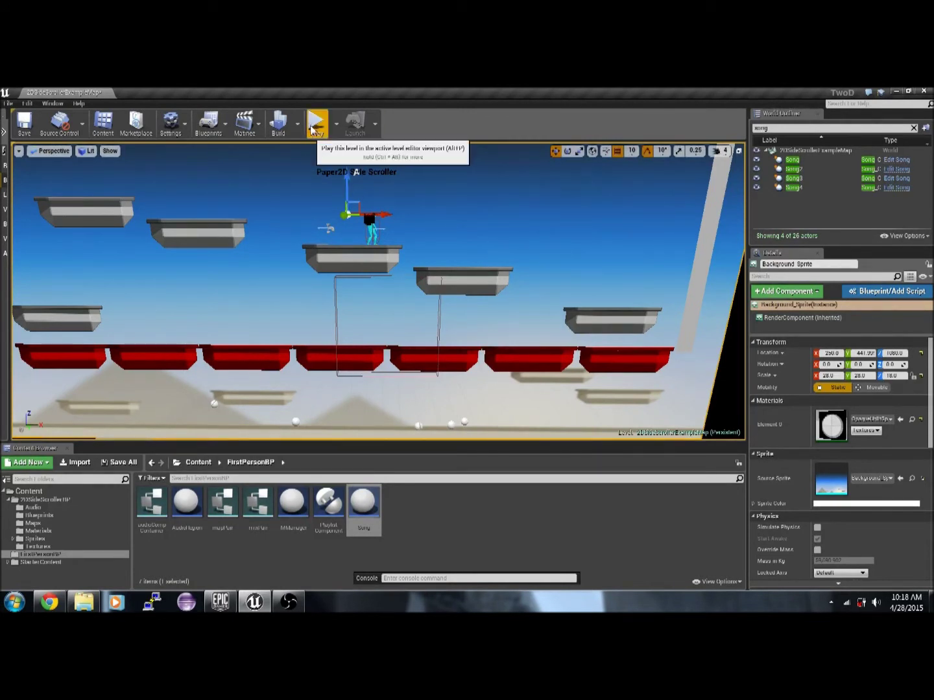
Playtest the side-scroller level, running the character right across the platforms with D.
{"action": "left_click", "coordinate": [313, 125]}
{"action": "key", "text": "d"}
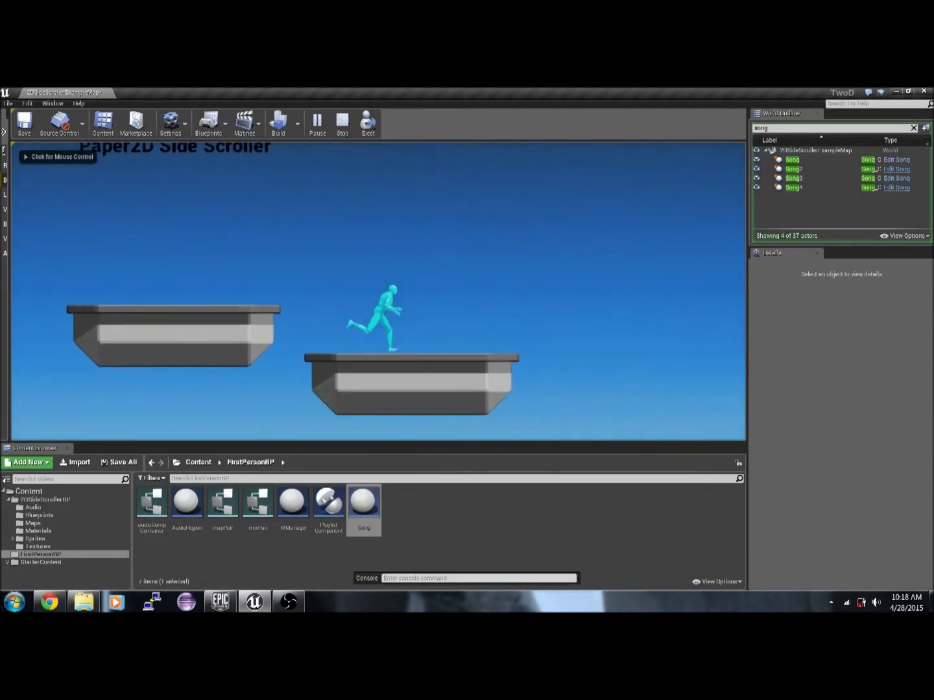
{"action": "key", "text": "d"}
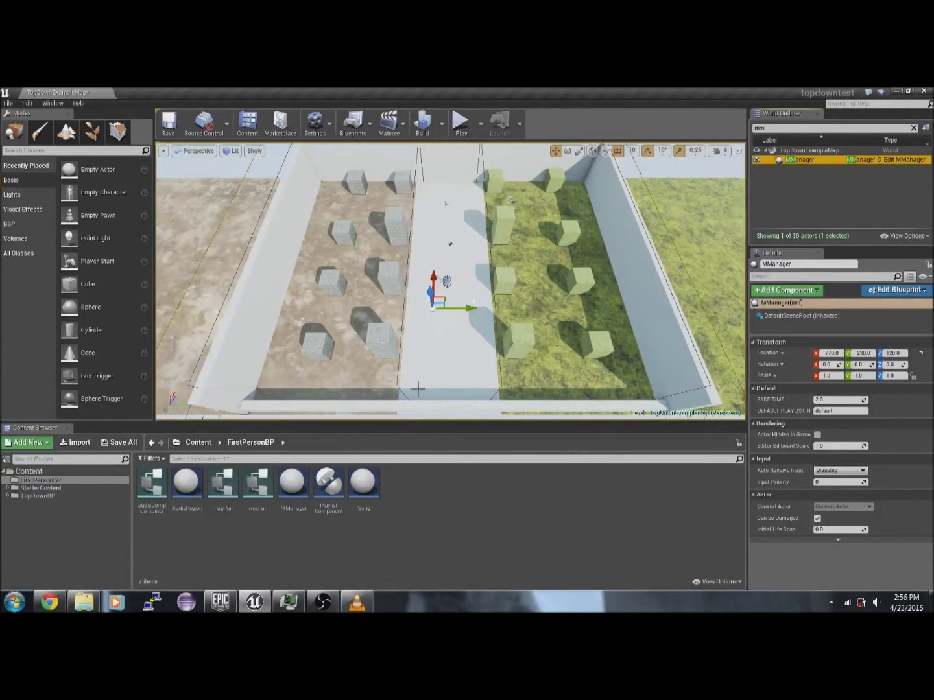
Select the brown-area AudioRegion and correct the World Outliner search to 'audio'.
{"action": "left_click", "coordinate": [398, 379]}
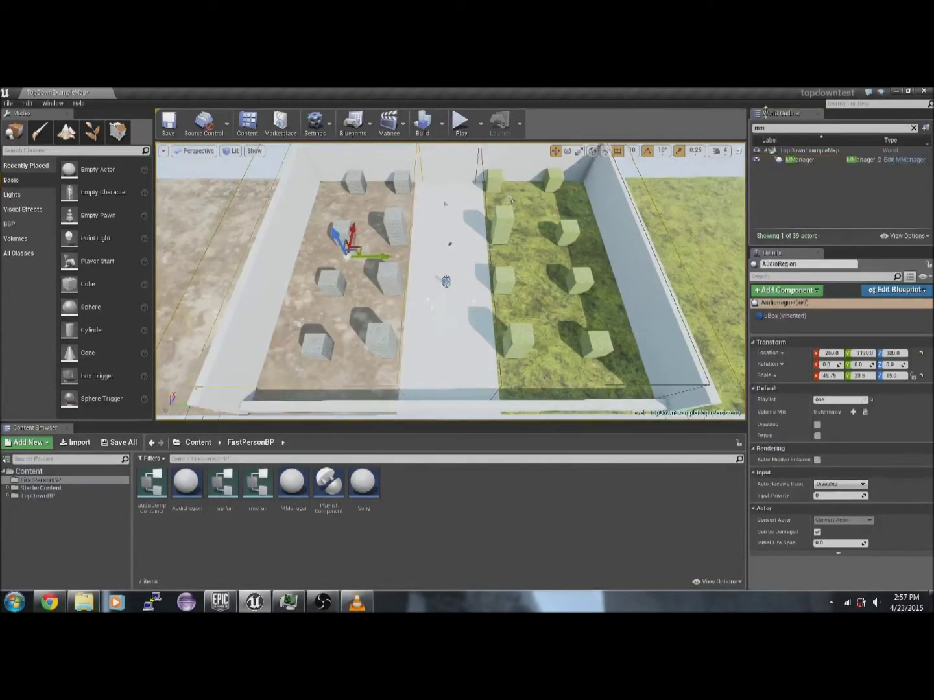
{"action": "left_click", "coordinate": [762, 129]}
{"action": "type", "text": "a"}
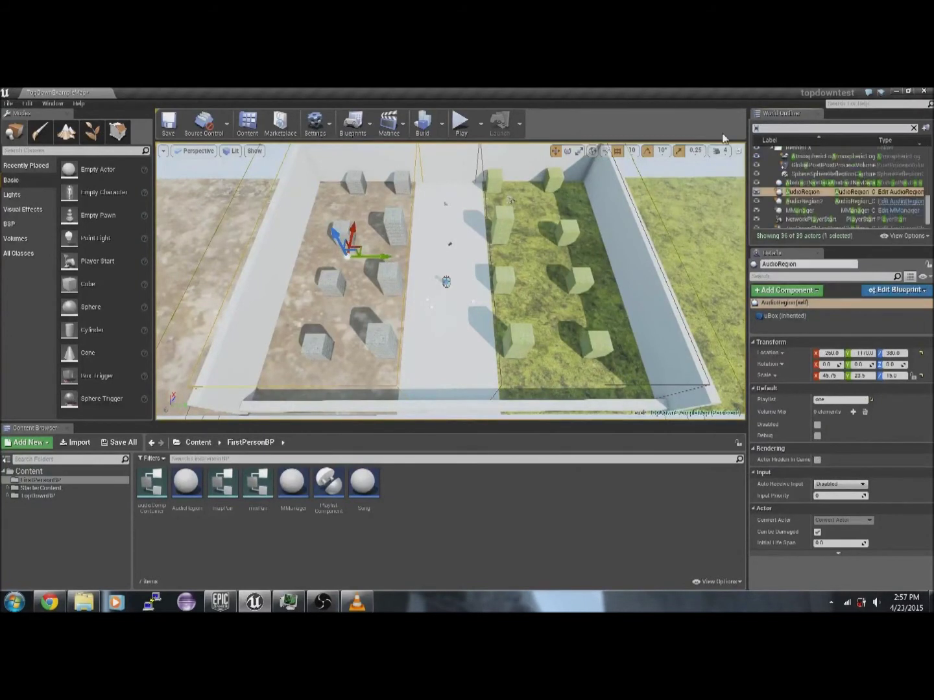
{"action": "type", "text": "duio"}
{"action": "key", "text": "BackSpace"}
{"action": "key", "text": "BackSpace"}
{"action": "key", "text": "BackSpace"}
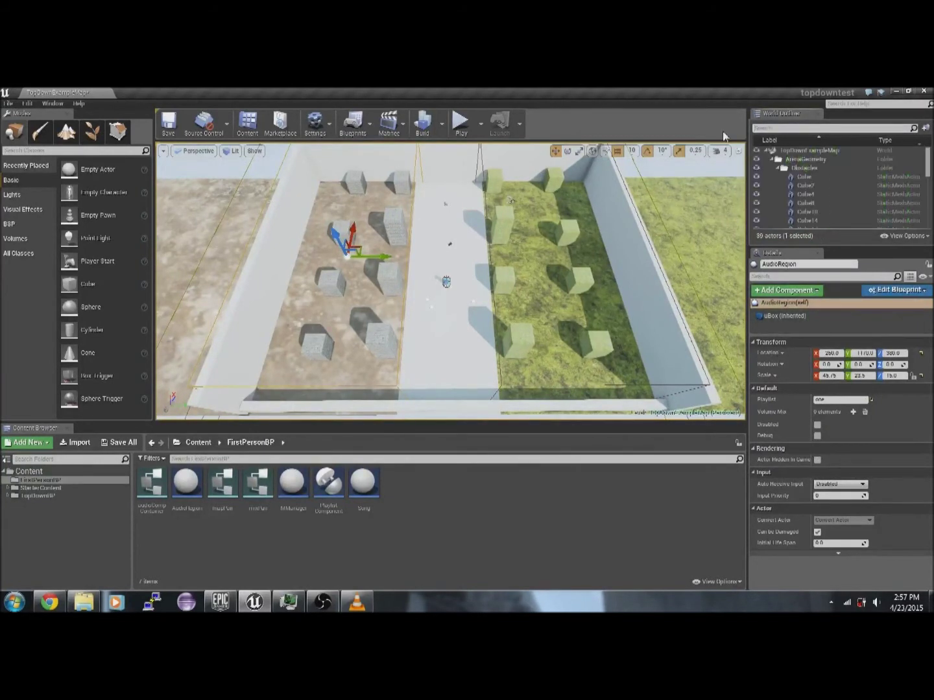
{"action": "type", "text": "udio"}
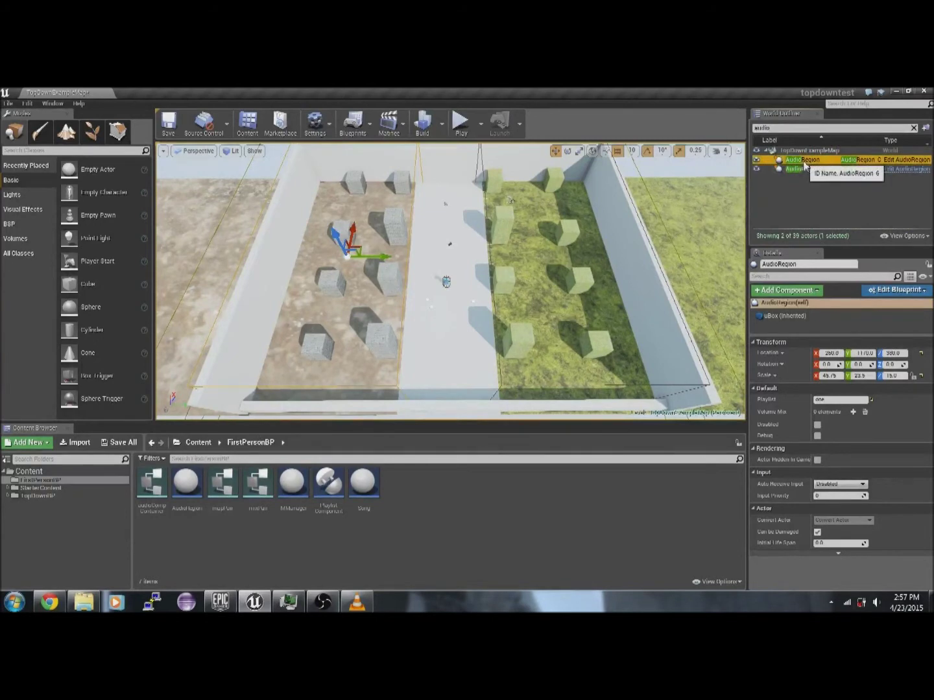
Walk the character from the grass through the white area into the stone blocks.
{"action": "right_click_drag", "start_coordinate": [407, 318], "coordinate": [437, 335]}
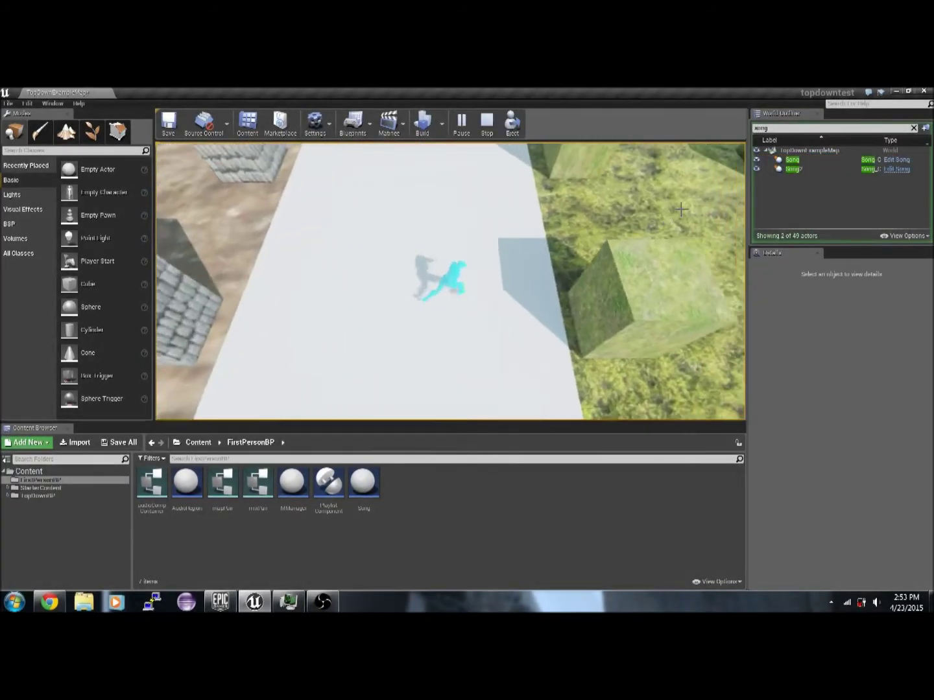
{"action": "left_click_drag", "start_coordinate": [681, 210], "coordinate": [461, 341]}
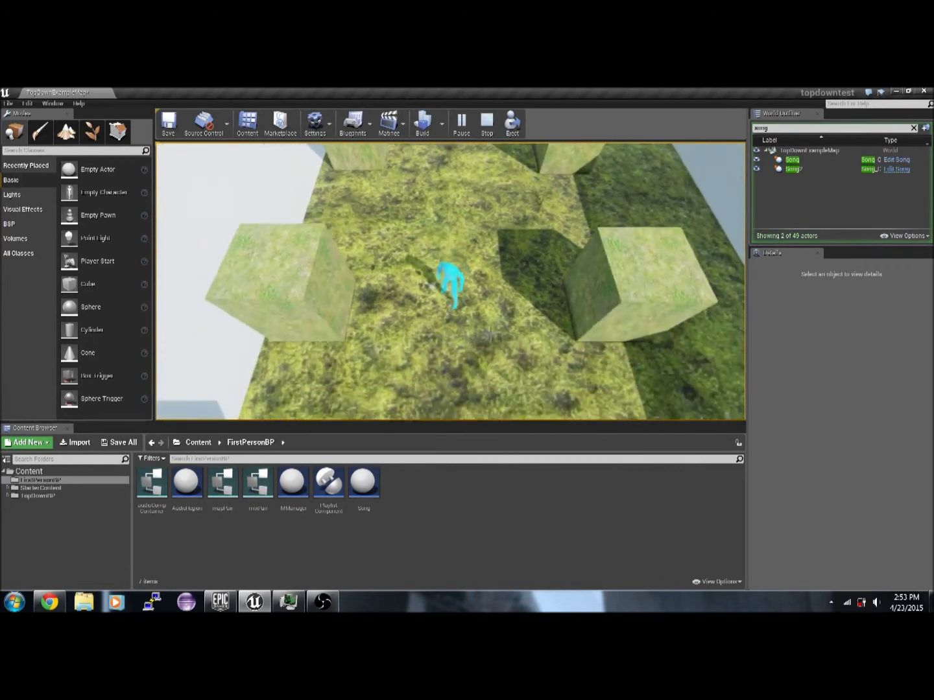
{"action": "left_click", "coordinate": [439, 231]}
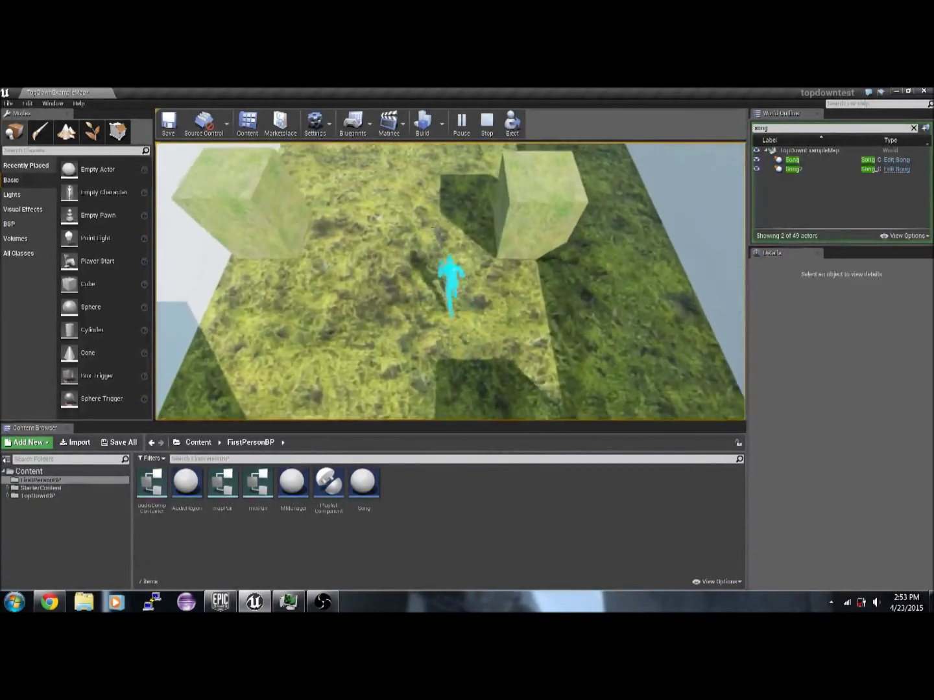
{"action": "mouse_move", "coordinate": [439, 231]}
{"action": "left_mouse_down"}
{"action": "mouse_move", "coordinate": [322, 277]}
{"action": "mouse_move", "coordinate": [429, 344]}
{"action": "left_mouse_up"}
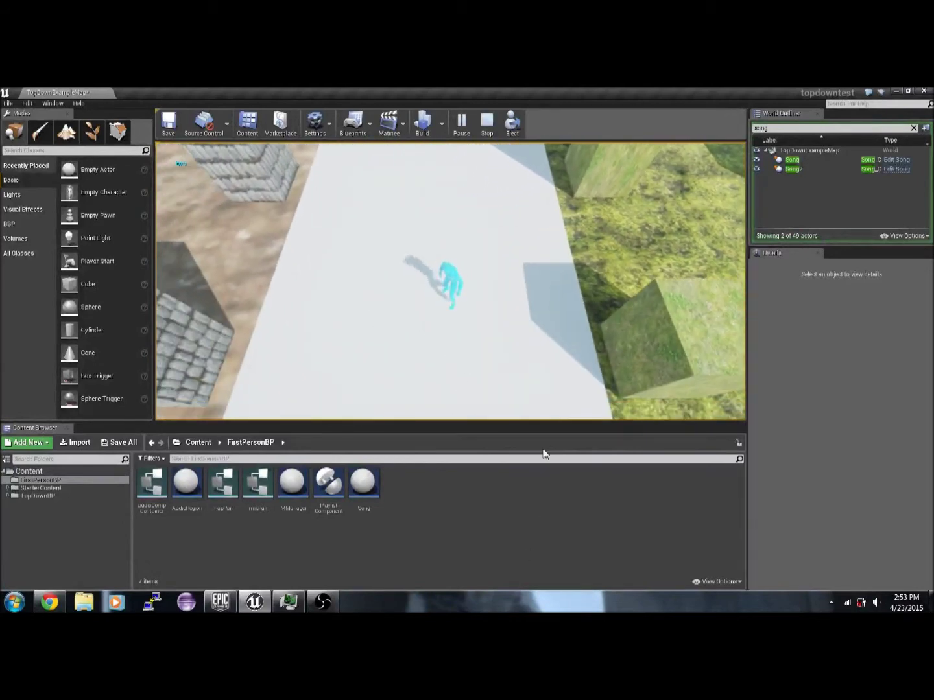
{"action": "mouse_move", "coordinate": [282, 302]}
{"action": "left_mouse_down"}
{"action": "mouse_move", "coordinate": [312, 220]}
{"action": "mouse_move", "coordinate": [307, 254]}
{"action": "left_mouse_up"}
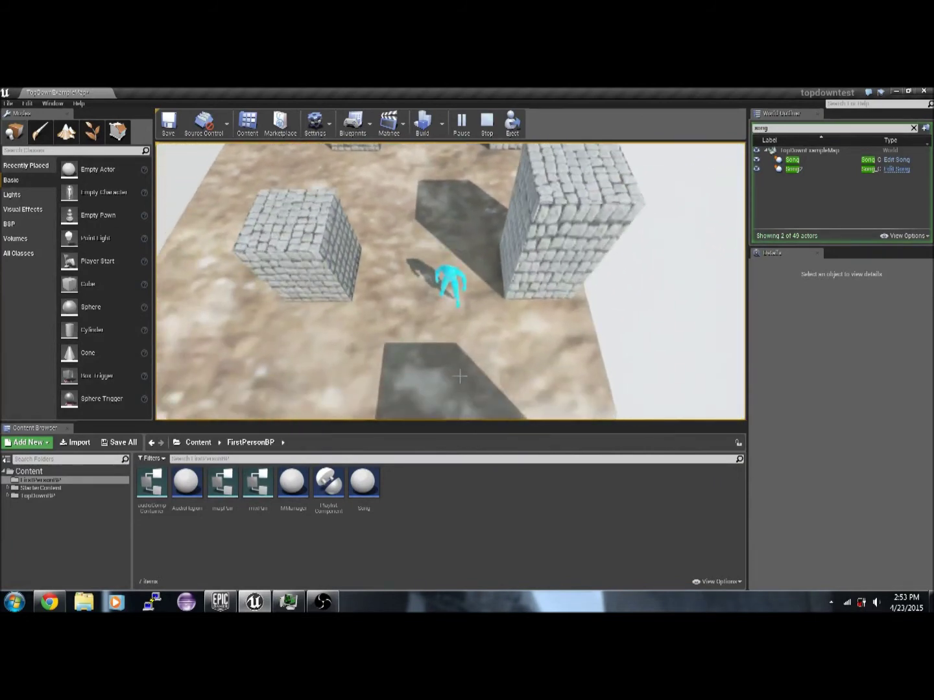
{"action": "mouse_move", "coordinate": [423, 338]}
{"action": "left_mouse_down"}
{"action": "mouse_move", "coordinate": [457, 248]}
{"action": "mouse_move", "coordinate": [564, 274]}
{"action": "mouse_move", "coordinate": [441, 353]}
{"action": "left_mouse_up"}
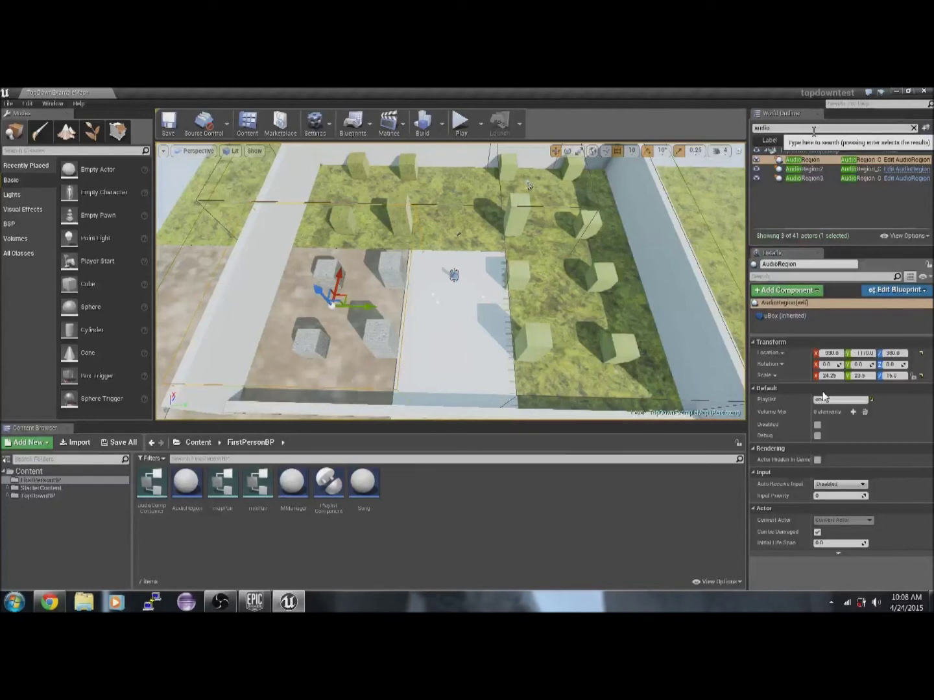
Start a play-in-editor session of the three-region top-down level with Alt+P.
{"action": "key", "text": "alt+p"}
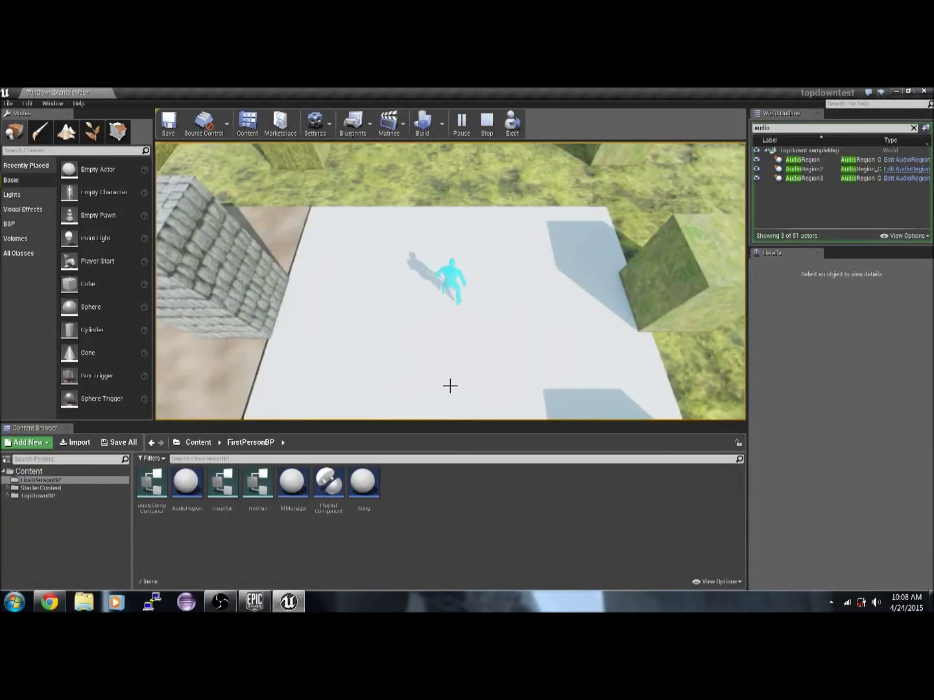
Walk the character through the grass area and back down onto the white platform.
{"action": "left_click_drag", "start_coordinate": [450, 385], "coordinate": [556, 332]}
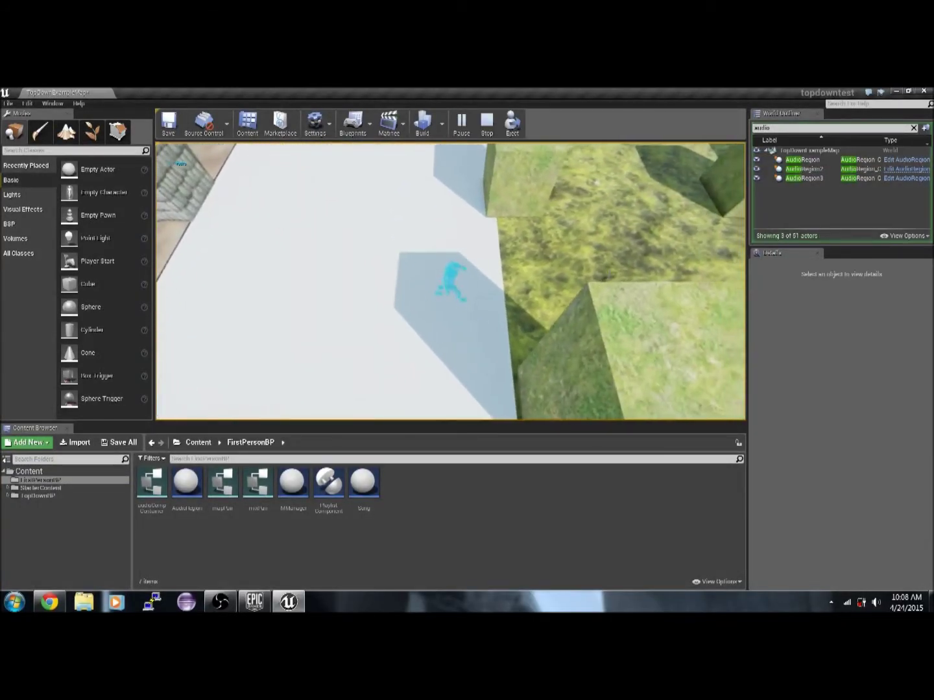
{"action": "left_click_drag", "start_coordinate": [557, 331], "coordinate": [452, 260]}
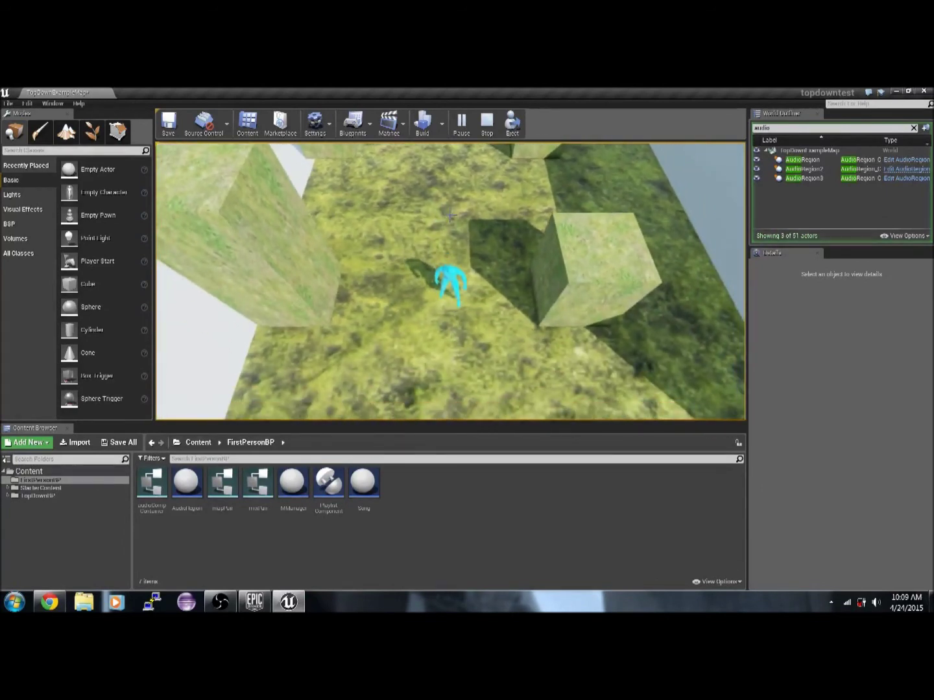
{"action": "left_click_drag", "start_coordinate": [452, 213], "coordinate": [320, 271]}
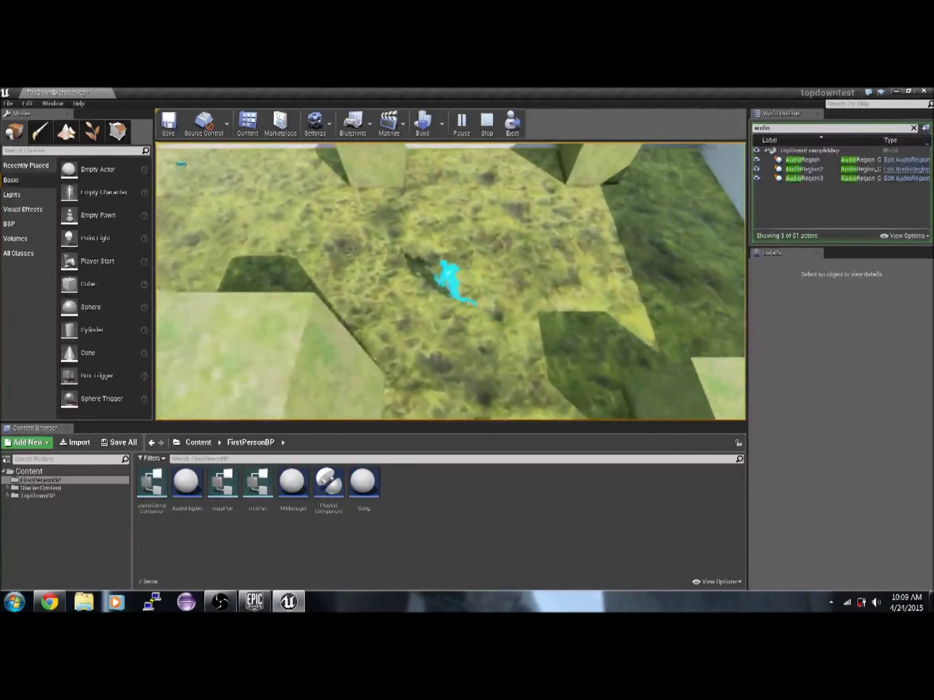
{"action": "left_click_drag", "start_coordinate": [320, 271], "coordinate": [441, 340]}
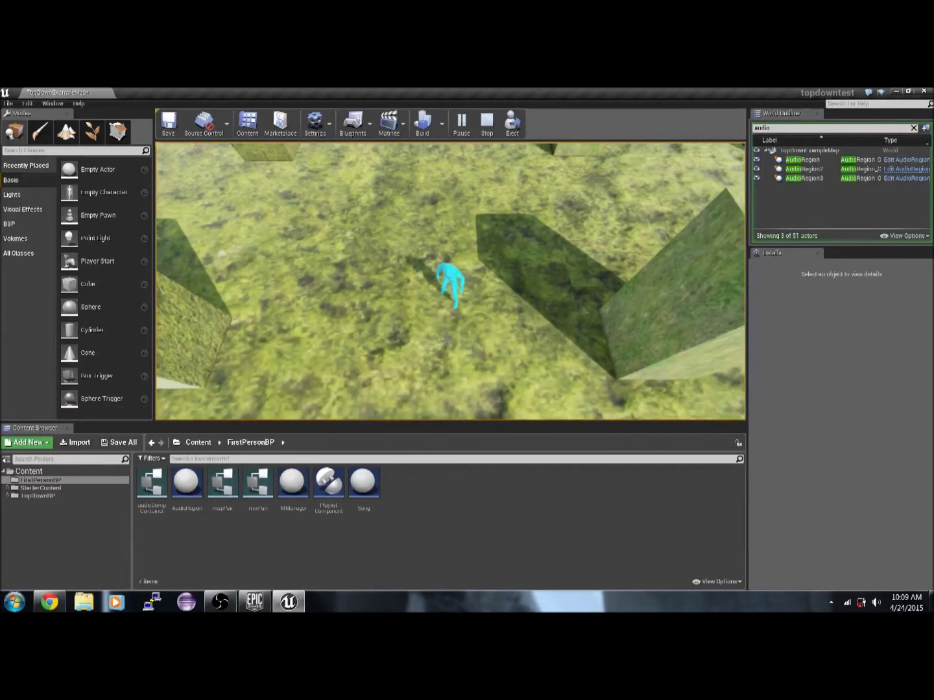
{"action": "left_click_drag", "start_coordinate": [449, 350], "coordinate": [449, 351]}
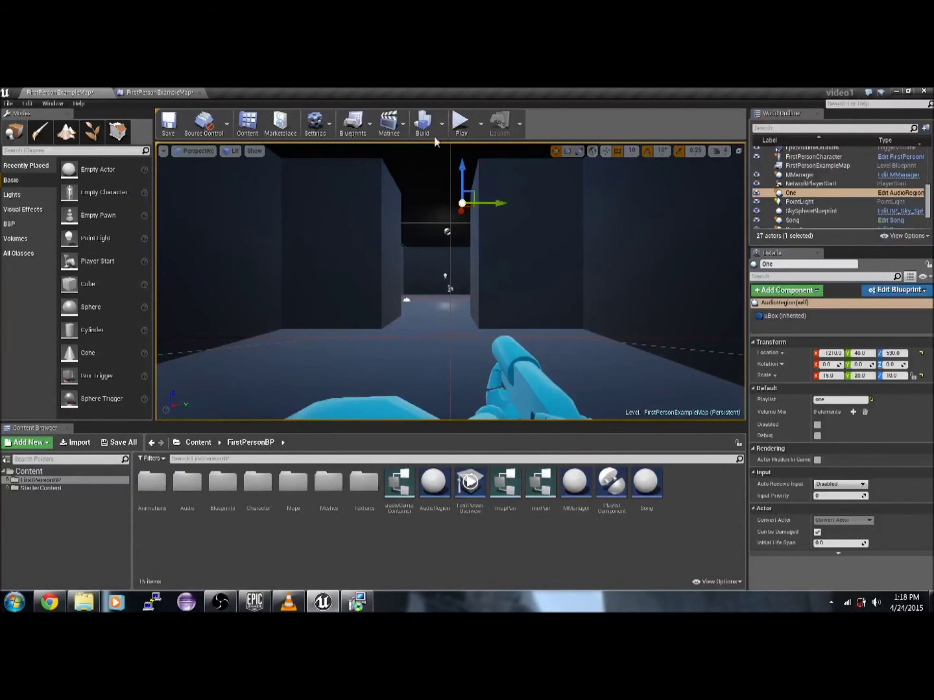
Check the level's blueprint event graph, then return to the corridor level viewport.
{"action": "left_click", "coordinate": [352, 124]}
{"action": "left_click", "coordinate": [368, 149]}
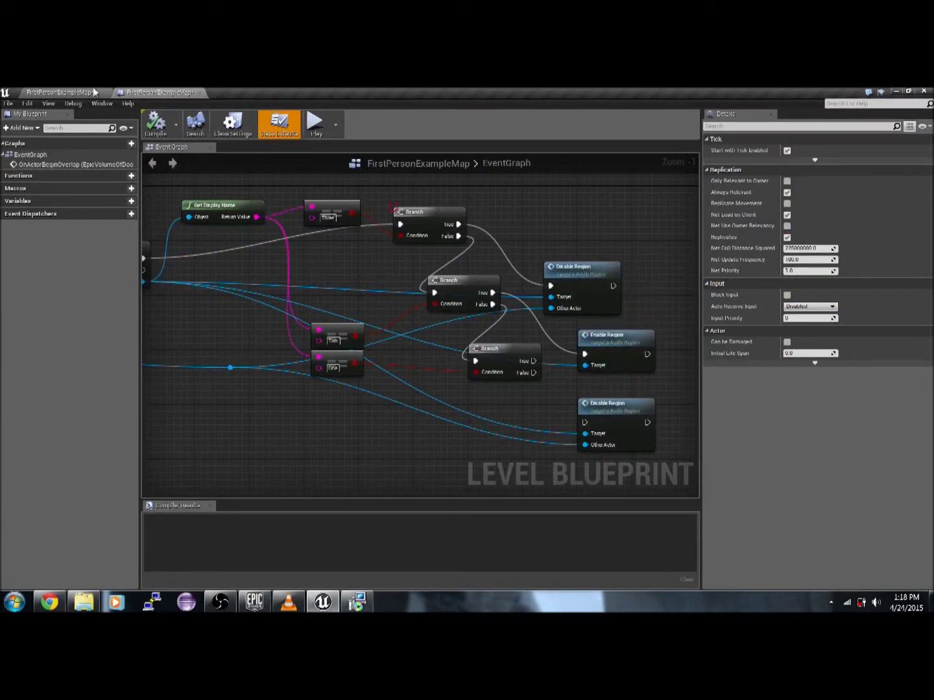
{"action": "left_click", "coordinate": [63, 89]}
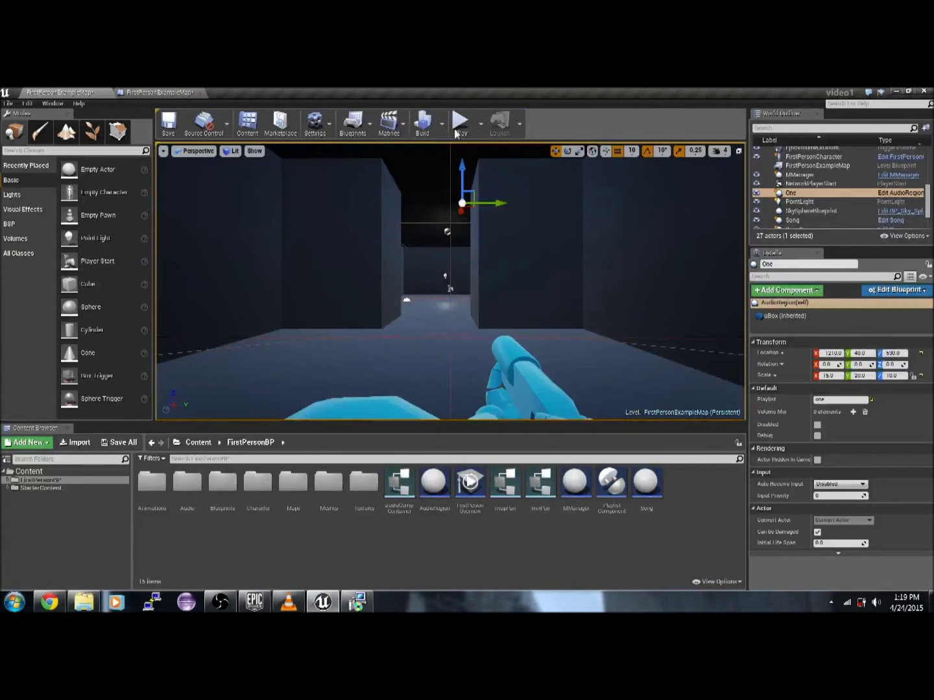
{"action": "left_click", "coordinate": [460, 125]}
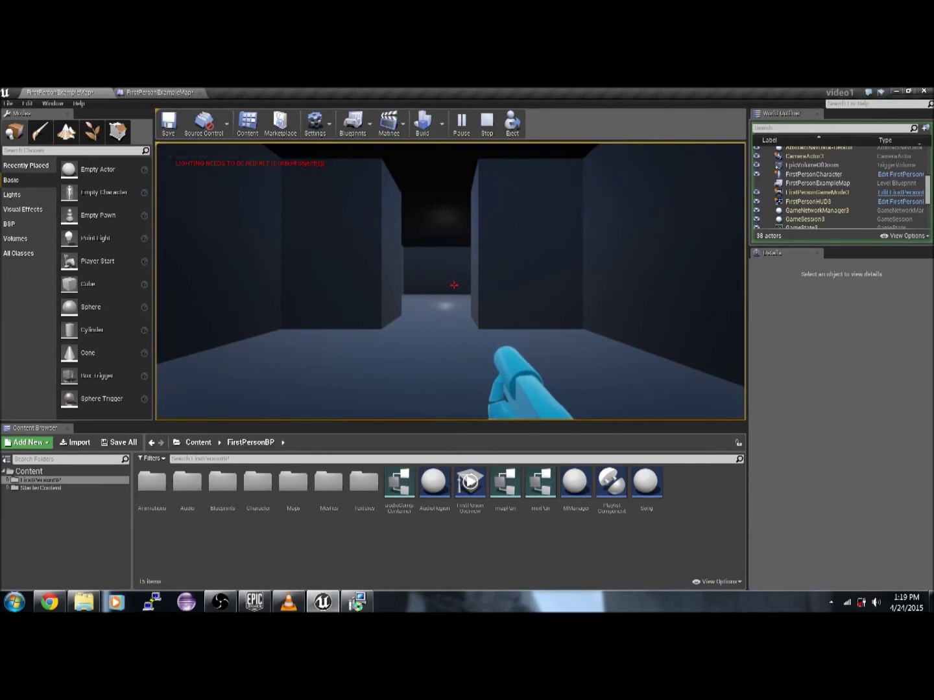
{"action": "key", "text": "w"}
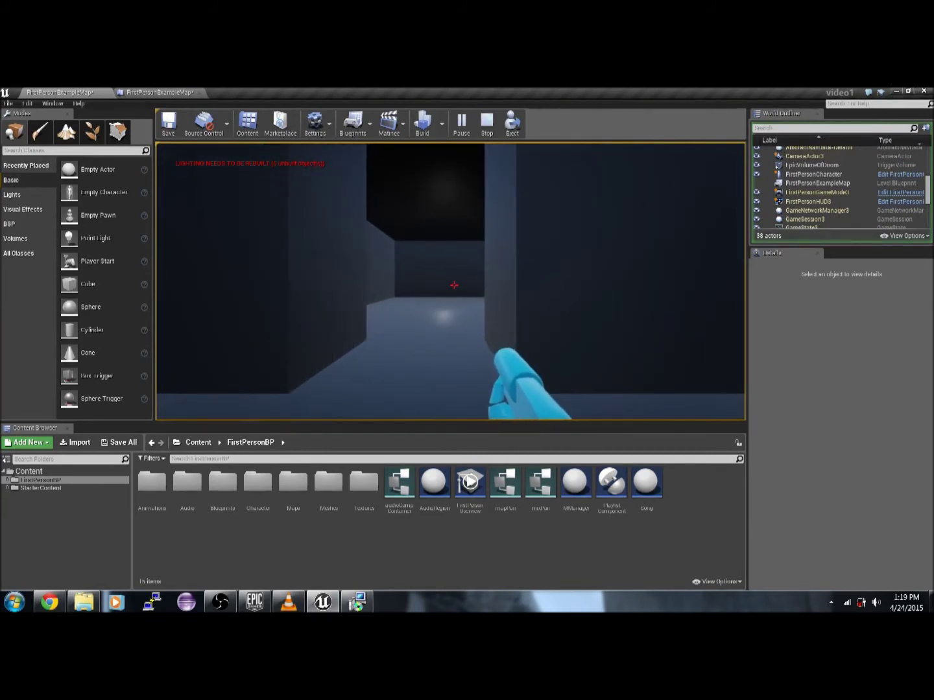
{"action": "key", "text": "a"}
{"action": "key", "text": "d"}
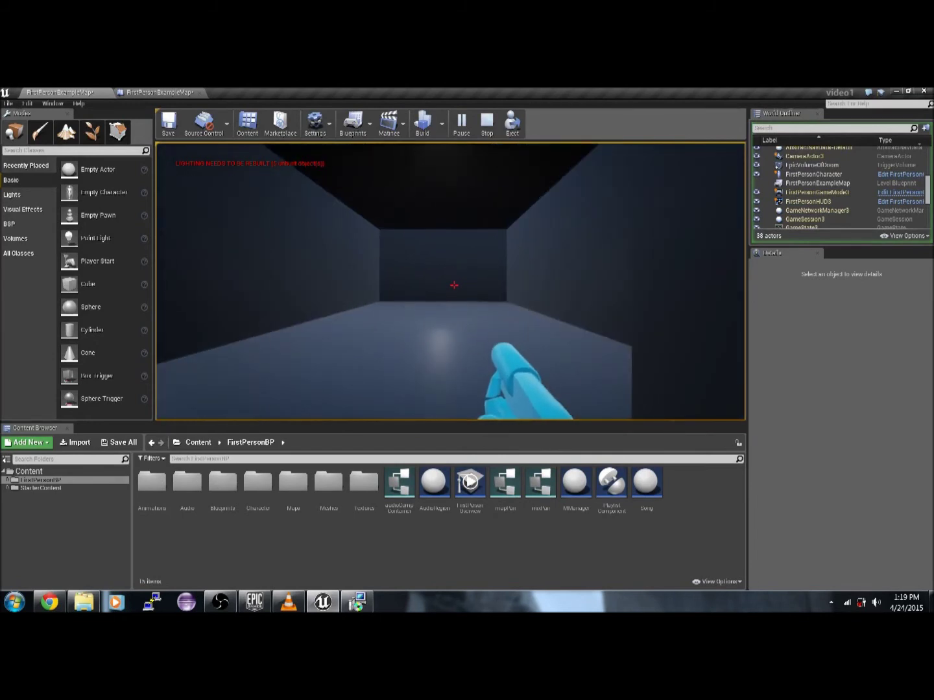
{"action": "key", "text": "w"}
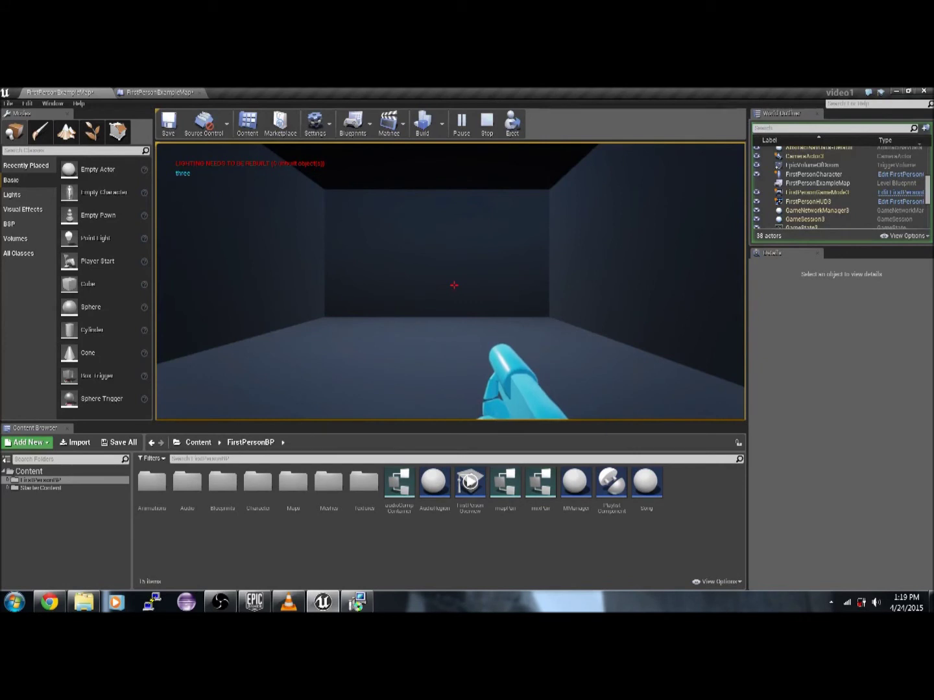
{"action": "key", "text": "w"}
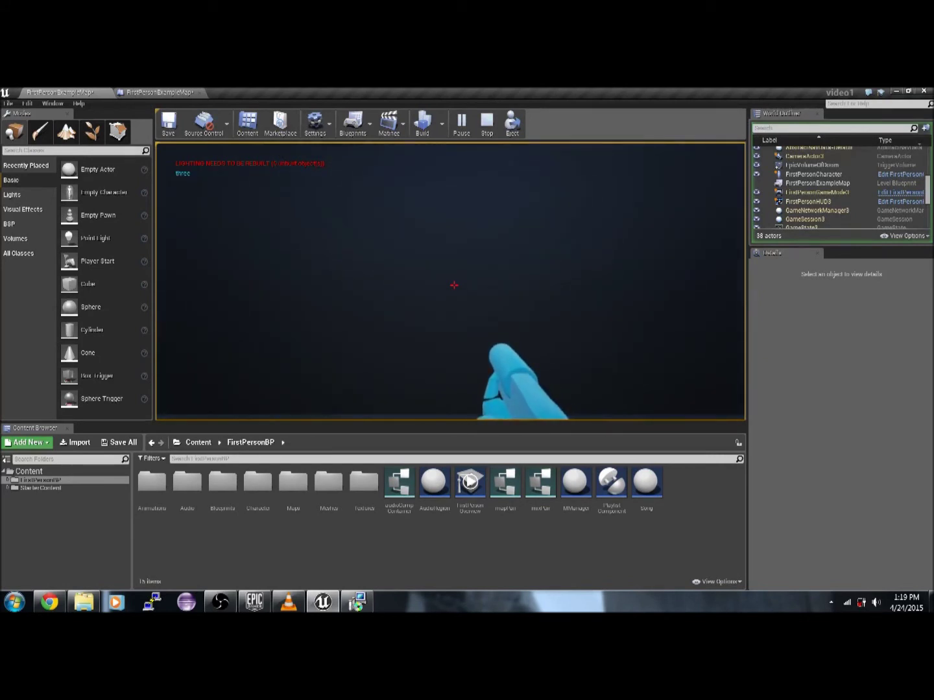
{"action": "key", "text": "s"}
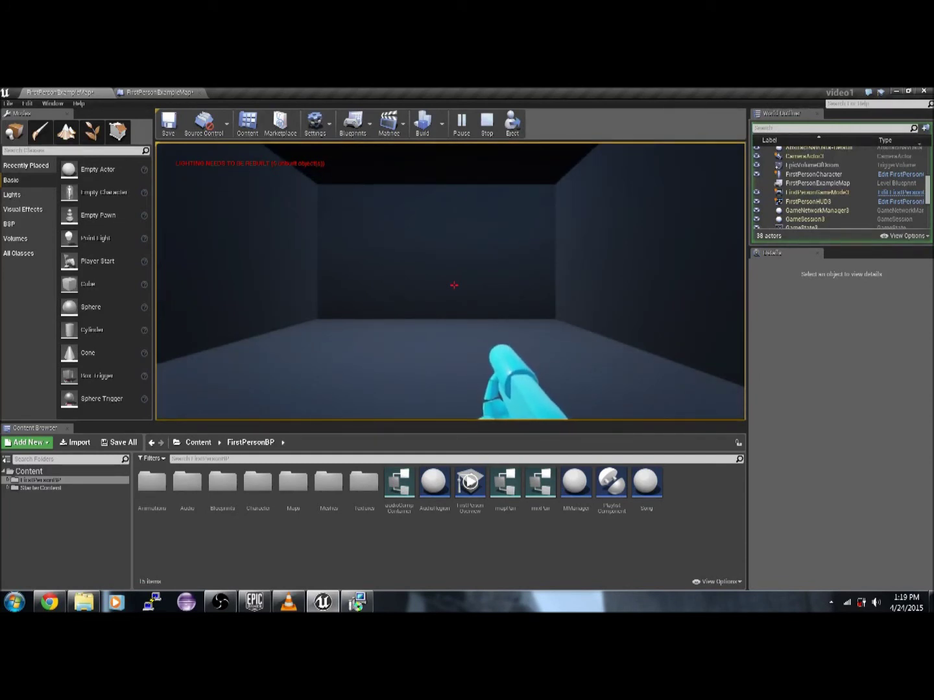
{"action": "key", "text": "s"}
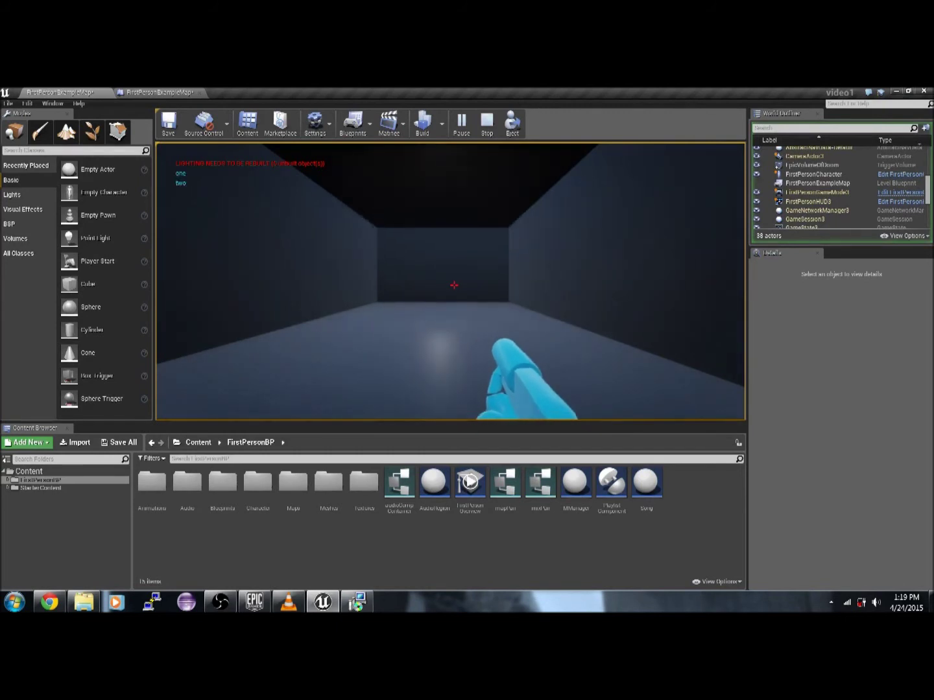
{"action": "key", "text": "s"}
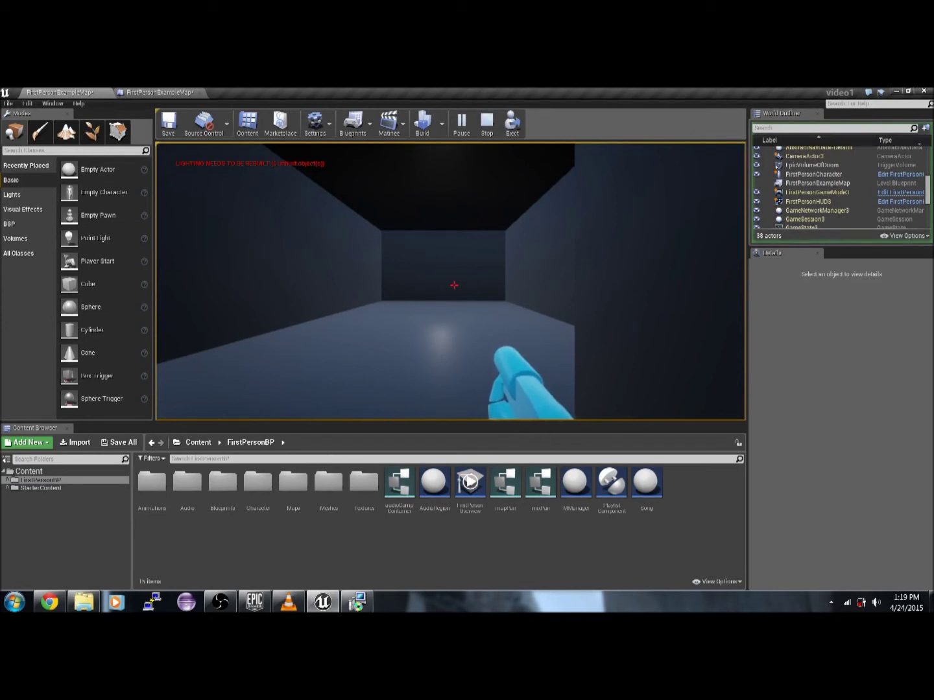
{"action": "key", "text": "s"}
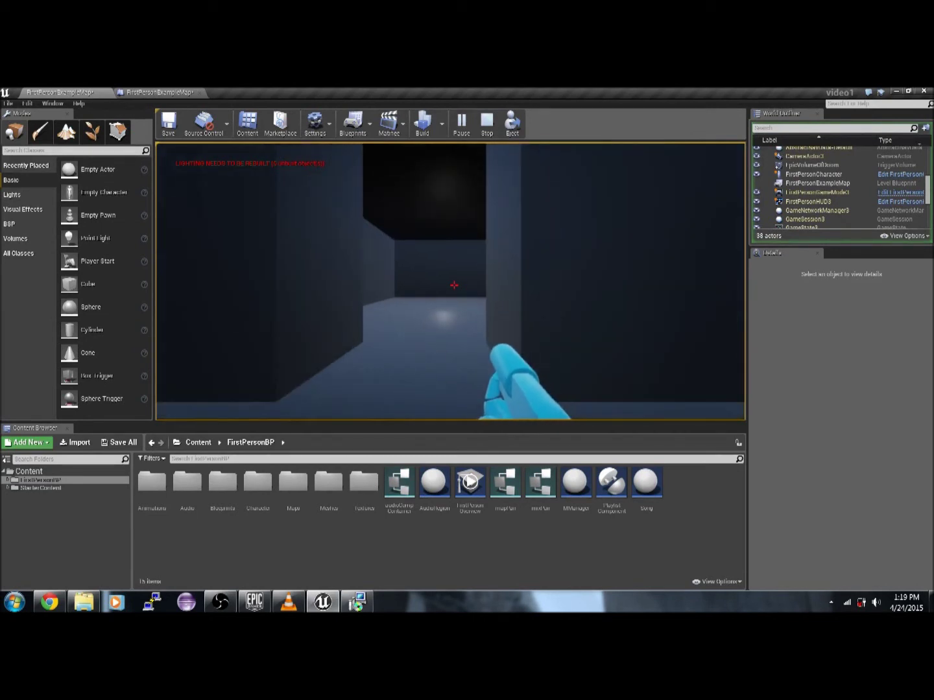
{"action": "key", "text": "s"}
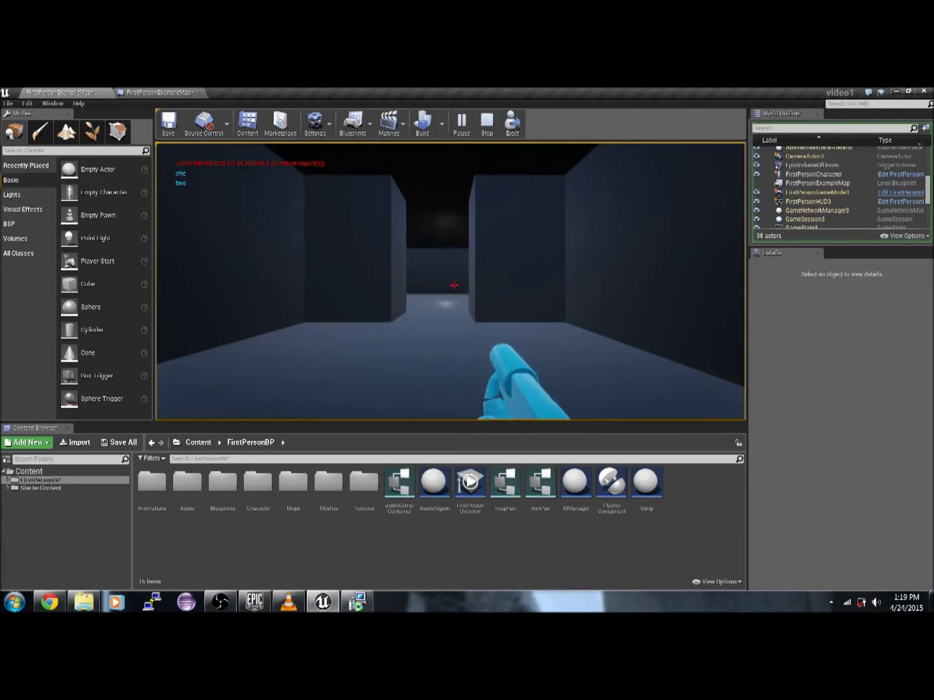
{"action": "key", "text": "Escape"}
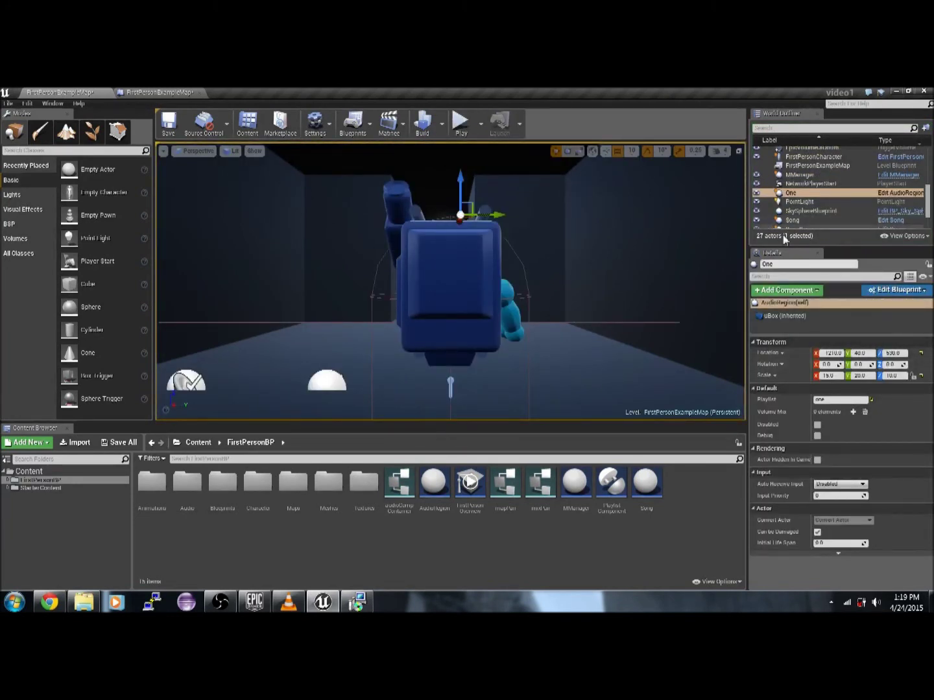
Filter the World Outliner by 'audio' and fly the camera down the corridor into the room.
{"action": "left_click", "coordinate": [799, 129]}
{"action": "type", "text": "audio"}
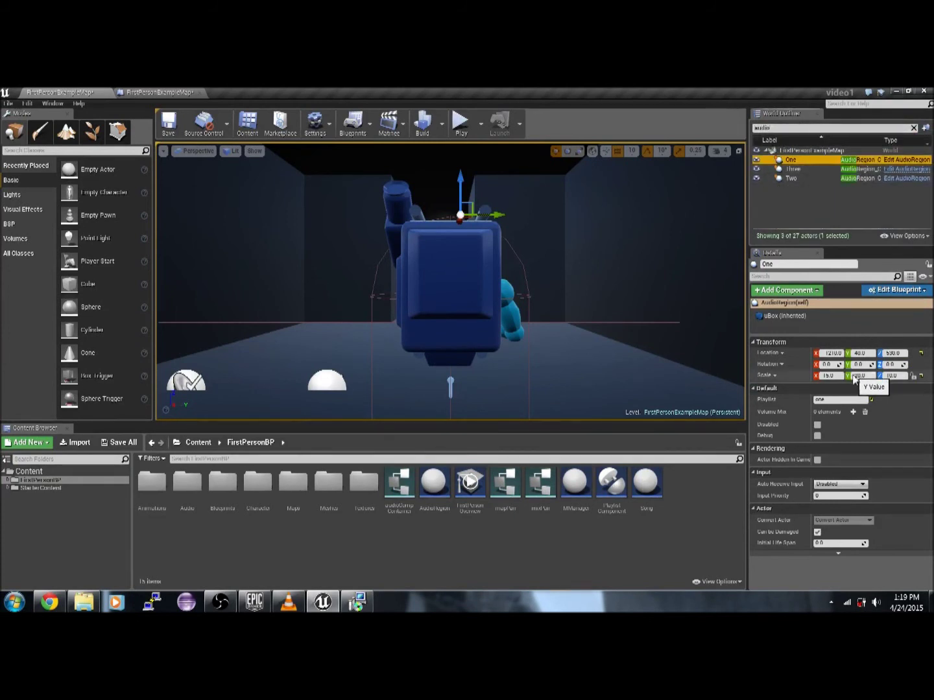
{"action": "scroll", "coordinate": [617, 256], "scroll_direction": "up", "scroll_amount": 3}
{"action": "scroll", "coordinate": [606, 245], "scroll_direction": "up", "scroll_amount": 3}
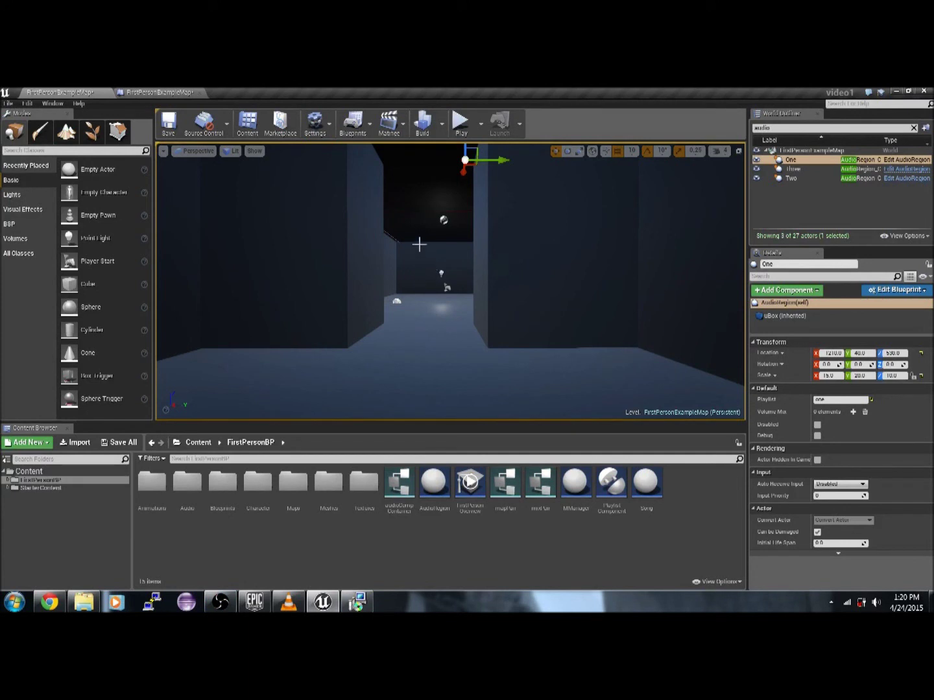
{"action": "left_click_drag", "start_coordinate": [419, 244], "coordinate": [438, 204]}
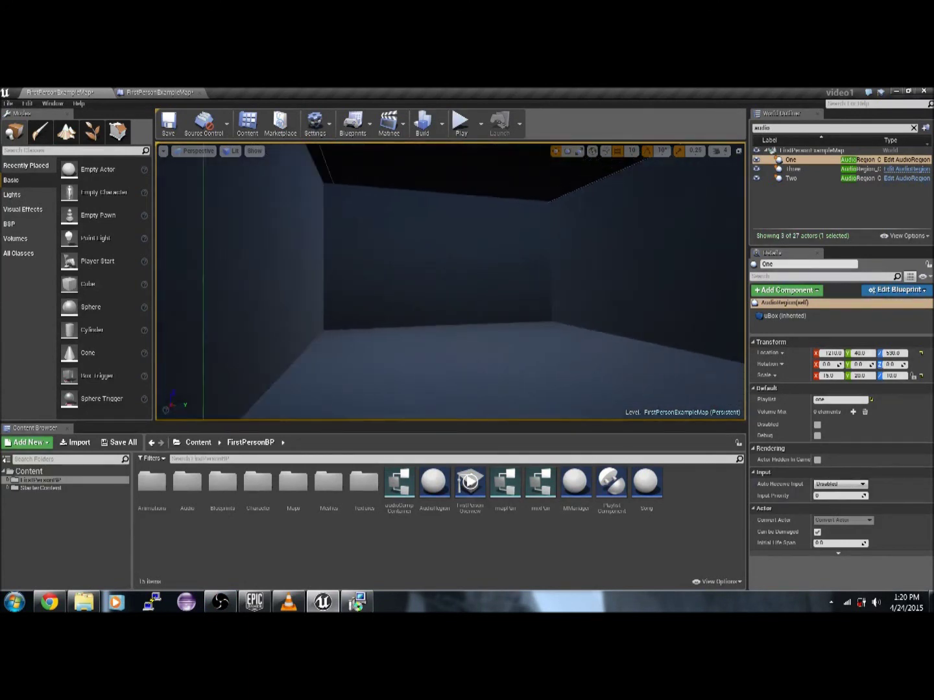
{"action": "mouse_move", "coordinate": [438, 205]}
{"action": "left_mouse_down"}
{"action": "mouse_move", "coordinate": [439, 246]}
{"action": "mouse_move", "coordinate": [441, 219]}
{"action": "mouse_move", "coordinate": [509, 303]}
{"action": "left_mouse_up"}
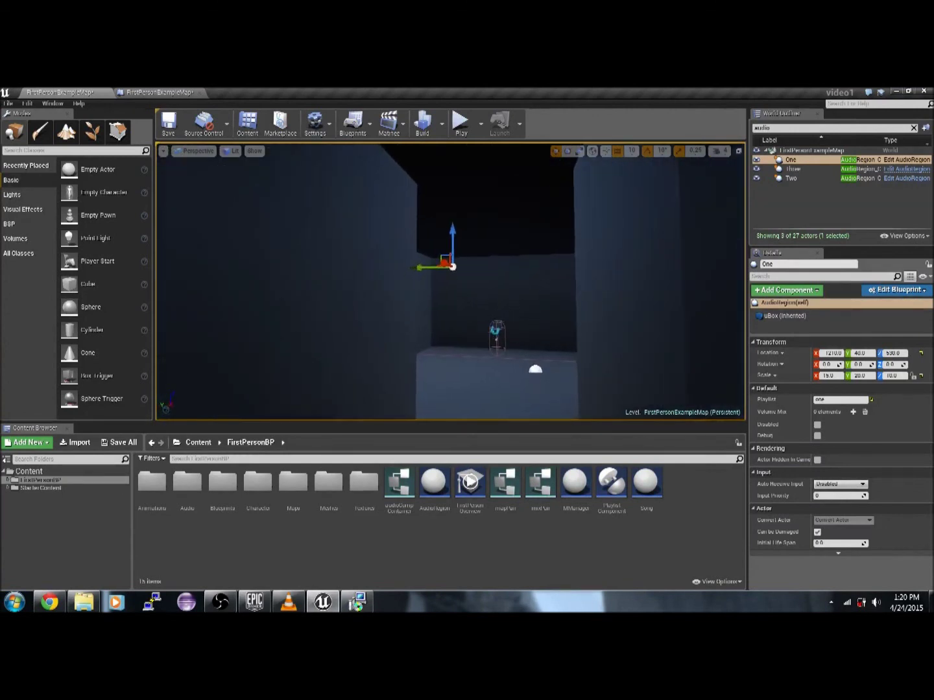
{"action": "right_click_drag", "start_coordinate": [483, 336], "coordinate": [483, 394]}
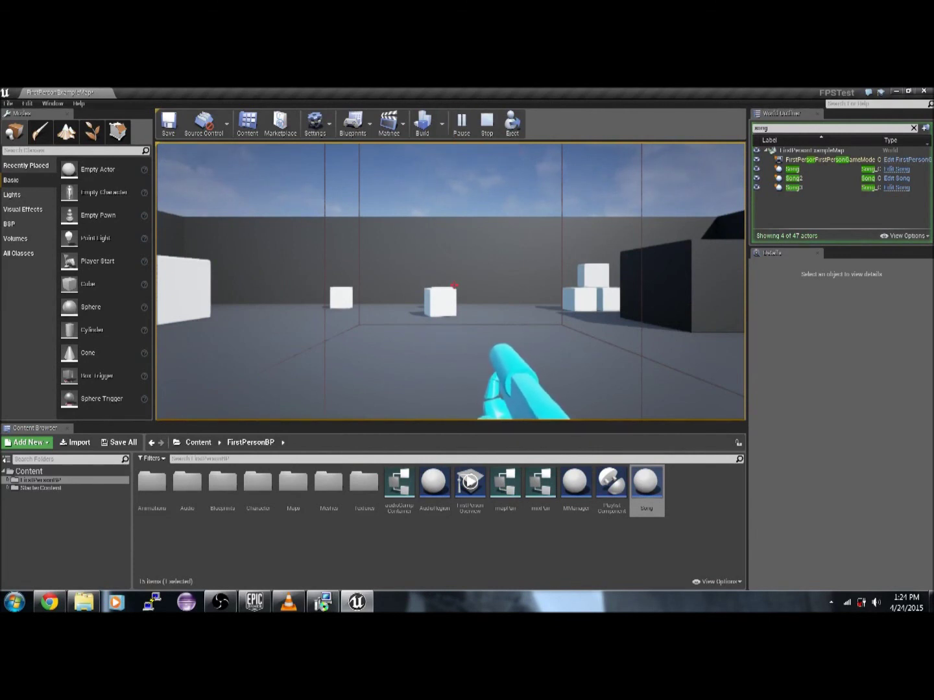
Playtest FPSTest by strafing and walking among the cubes with WASD, then end with Esc.
{"action": "key", "text": "a"}
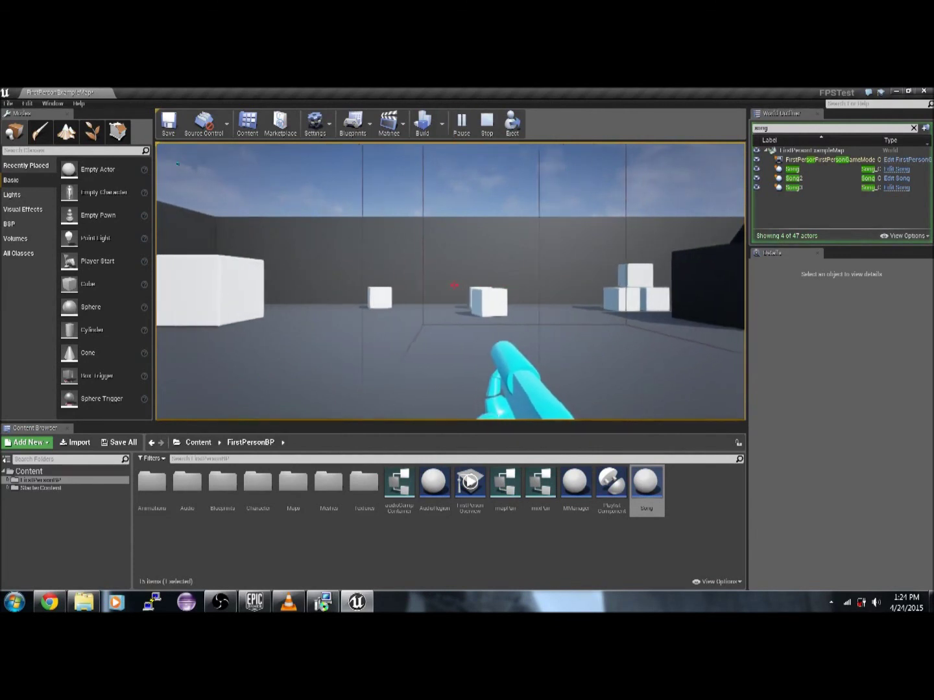
{"action": "key", "text": "d"}
{"action": "key", "text": "d"}
{"action": "key", "text": "a"}
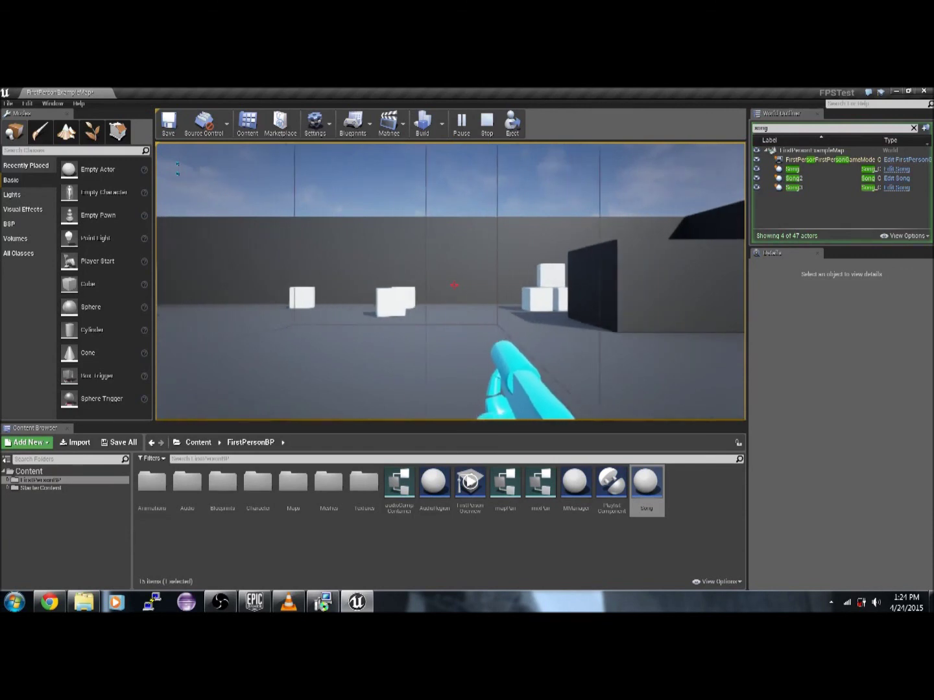
{"action": "key", "text": "w"}
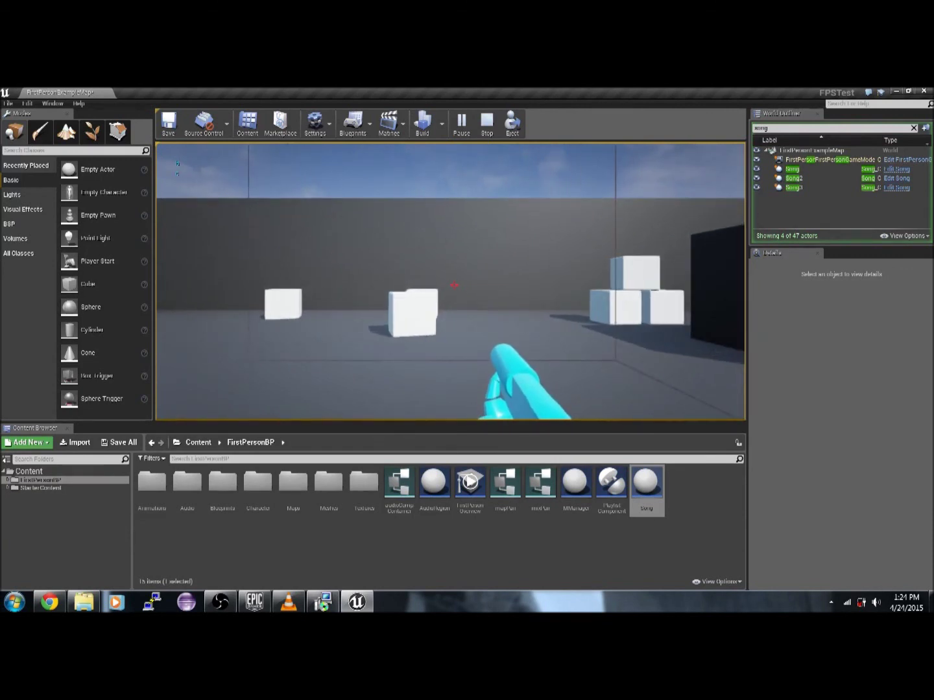
{"action": "key", "text": "s"}
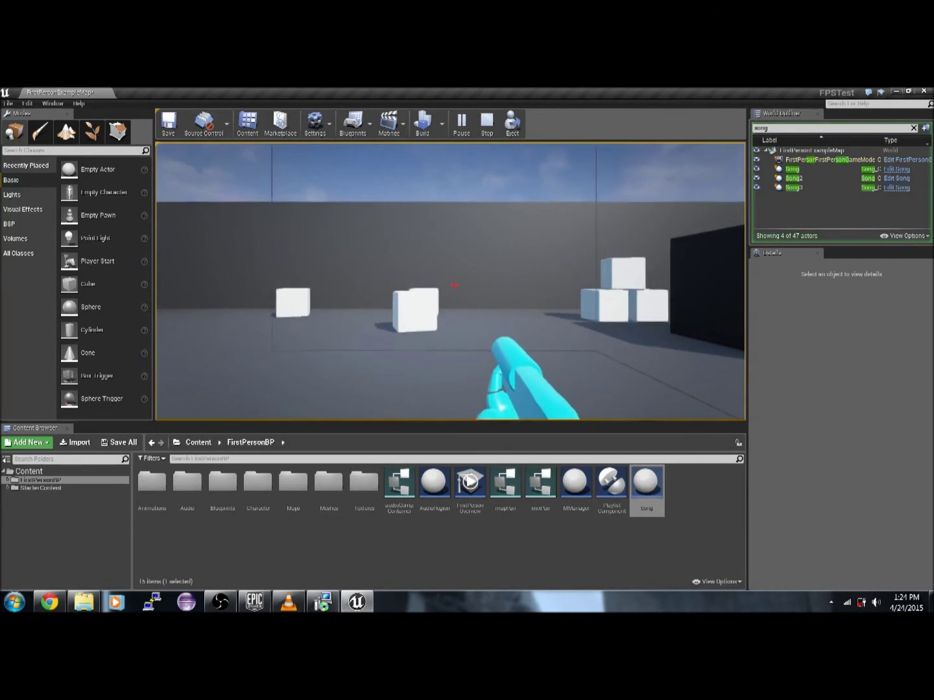
{"action": "key", "text": "Escape"}
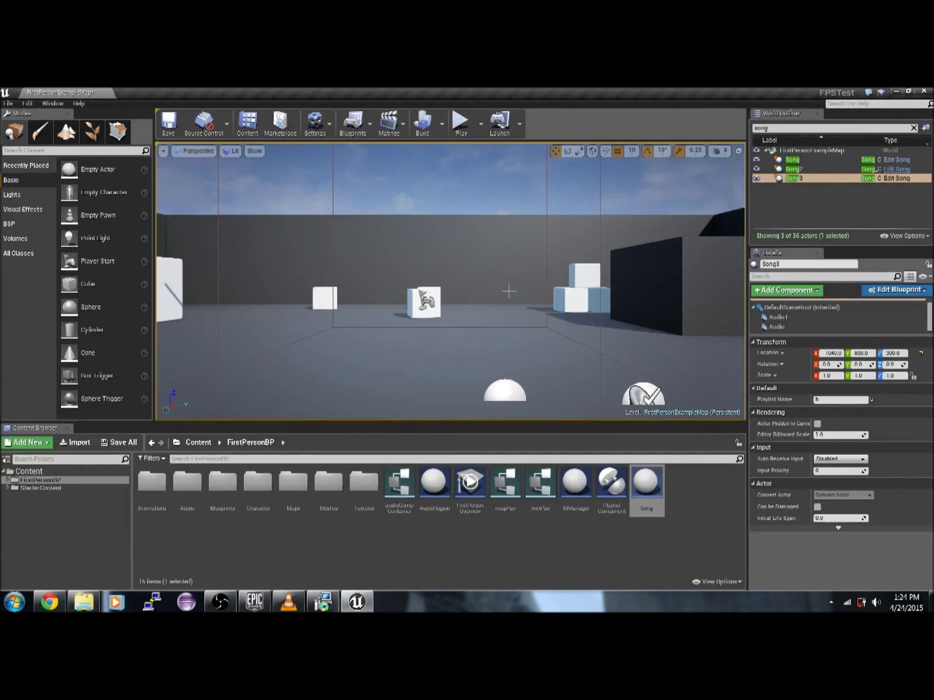
{"action": "left_click", "coordinate": [784, 325]}
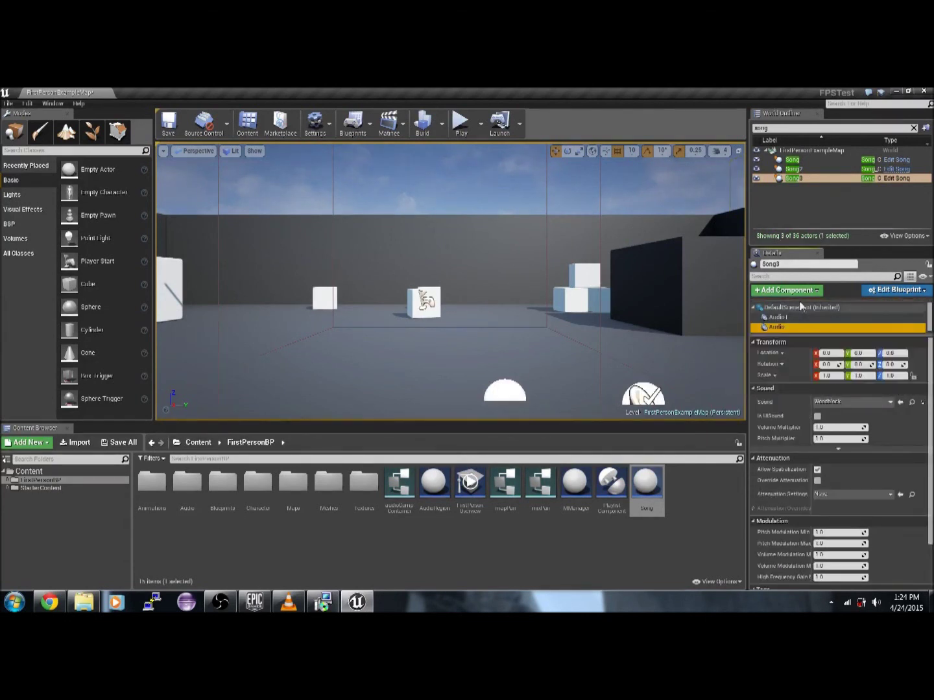
{"action": "left_click", "coordinate": [796, 168]}
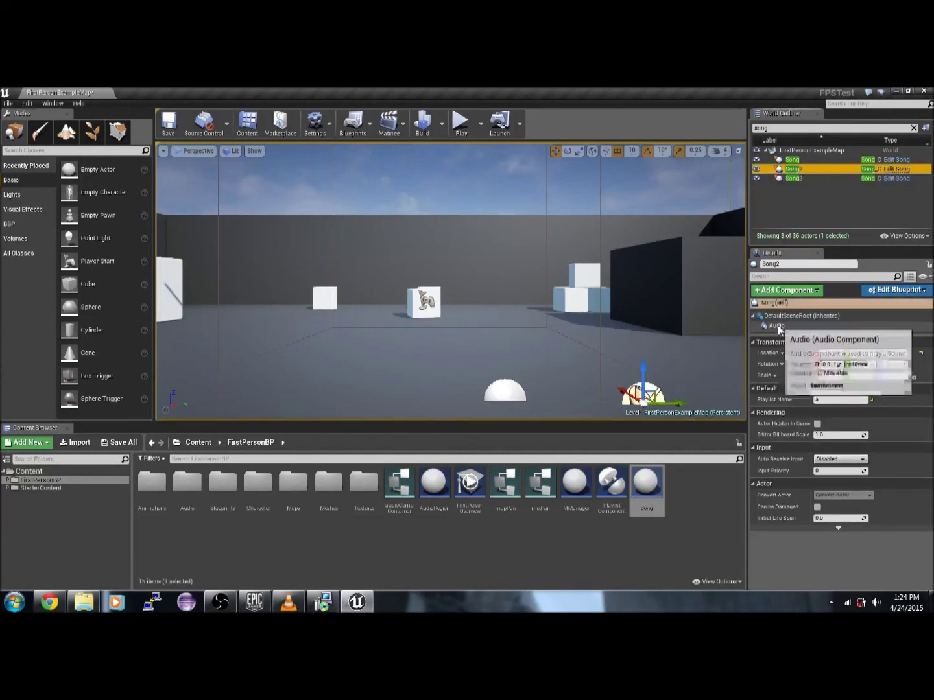
{"action": "left_click", "coordinate": [794, 179]}
{"action": "left_click_drag", "start_coordinate": [929, 310], "coordinate": [929, 325]}
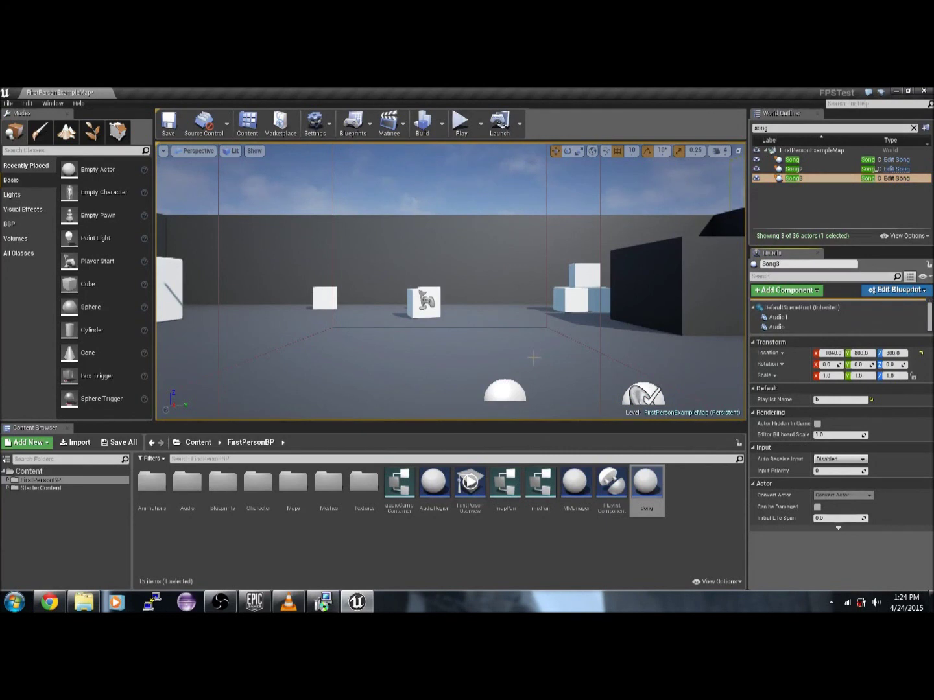